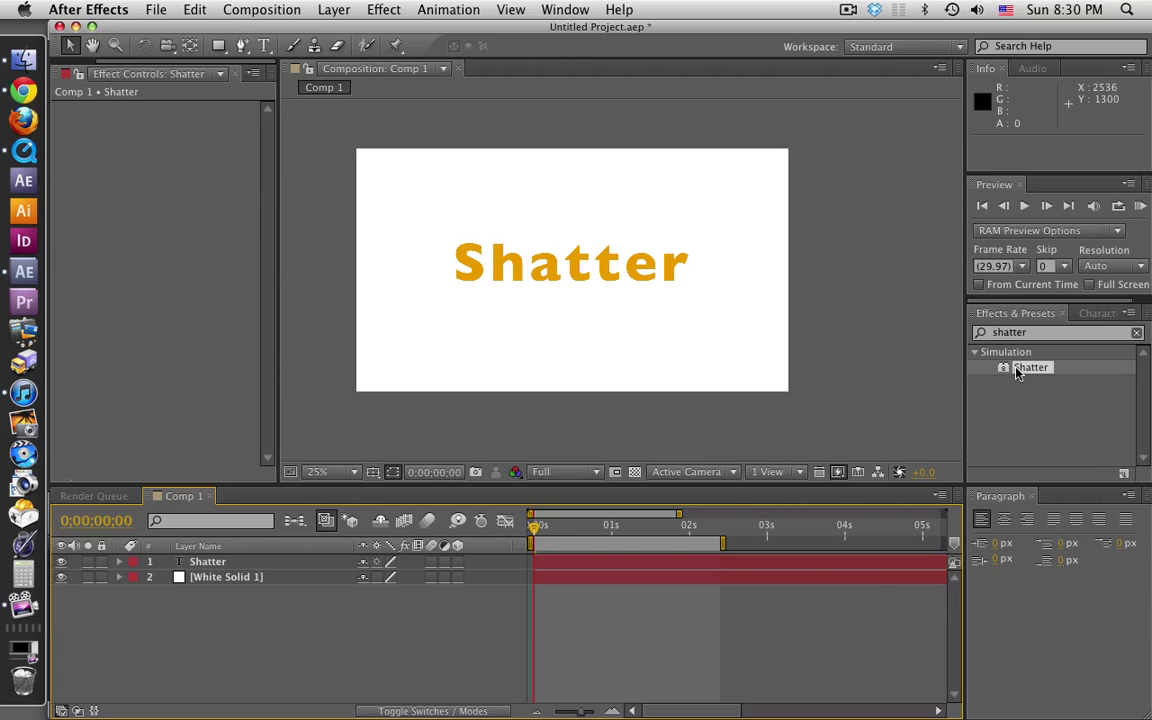
# Drag Simulation > Shatter from Effects & Presets onto the gold 'Shatter' text layer
pyautogui.moveTo(1017, 370); pyautogui.dragTo(196, 566)
# Set the Shatter Shape pattern to Triangles 1 with Repetitions raised to 53.20
pyautogui.click(226, 642)
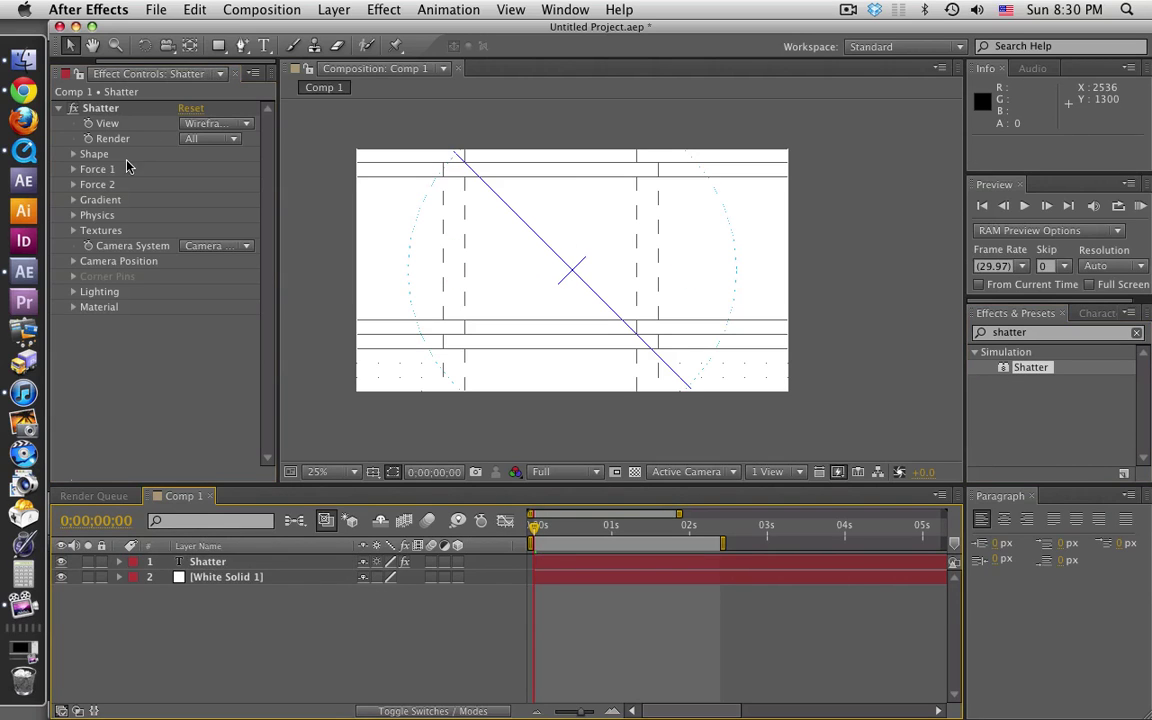
pyautogui.click(73, 155)
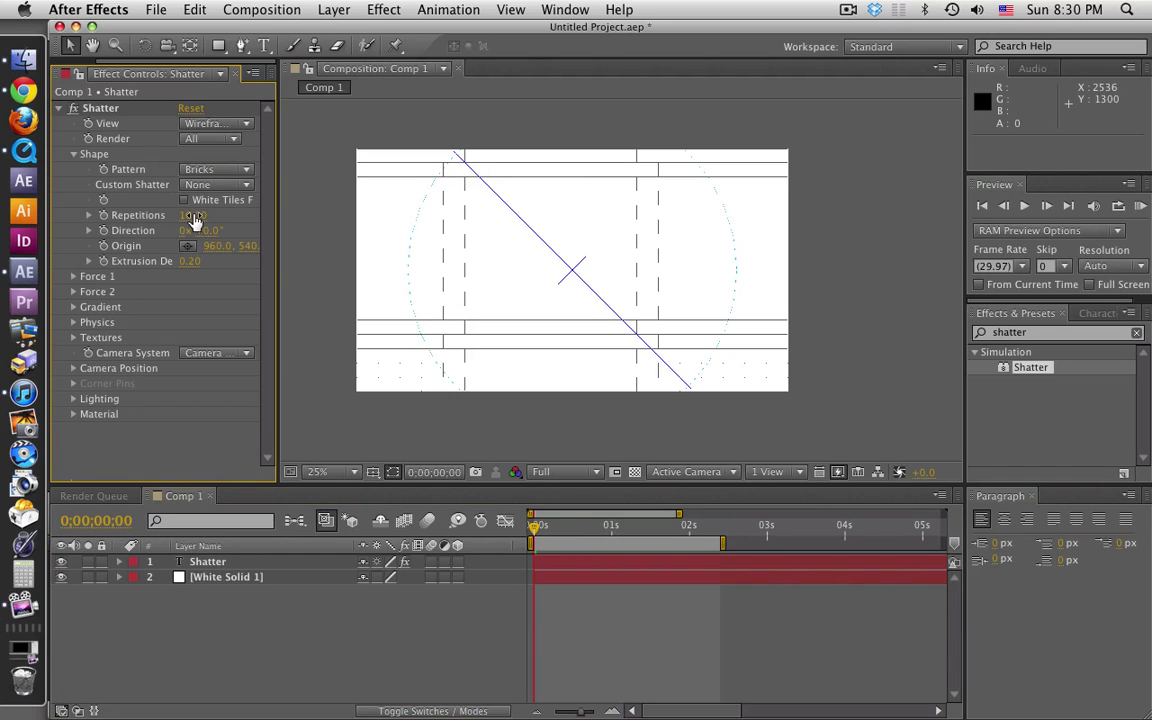
pyautogui.moveTo(193, 221); pyautogui.dragTo(274, 199)
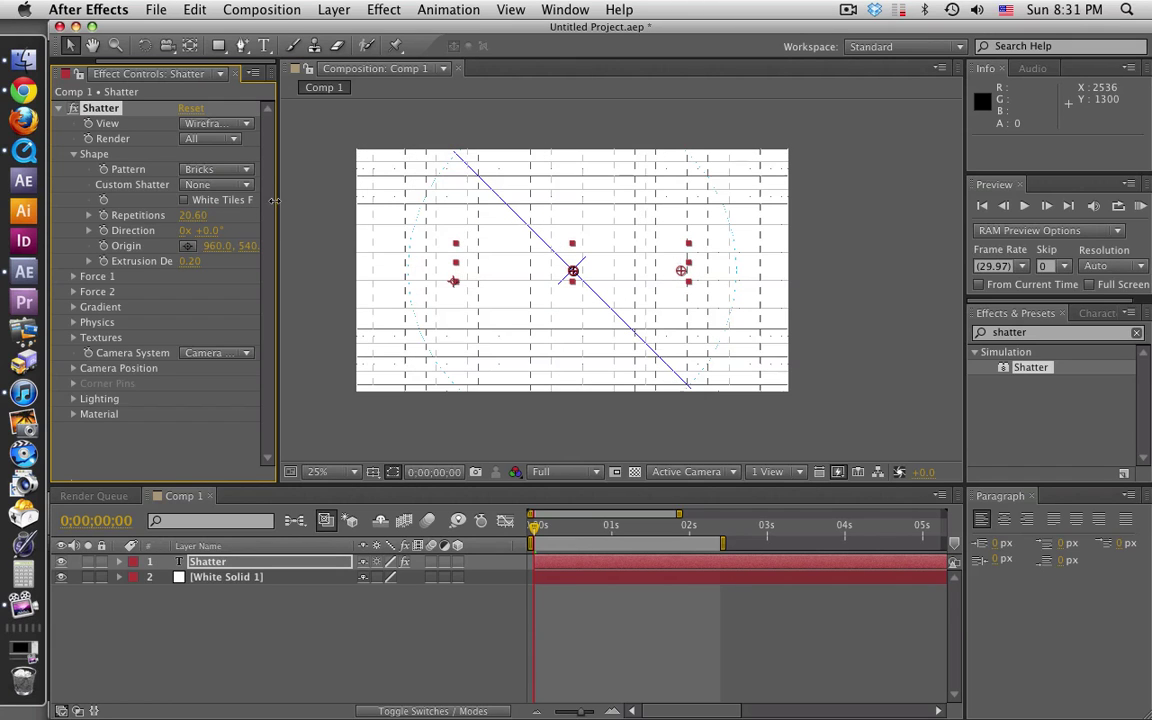
pyautogui.click(214, 170)
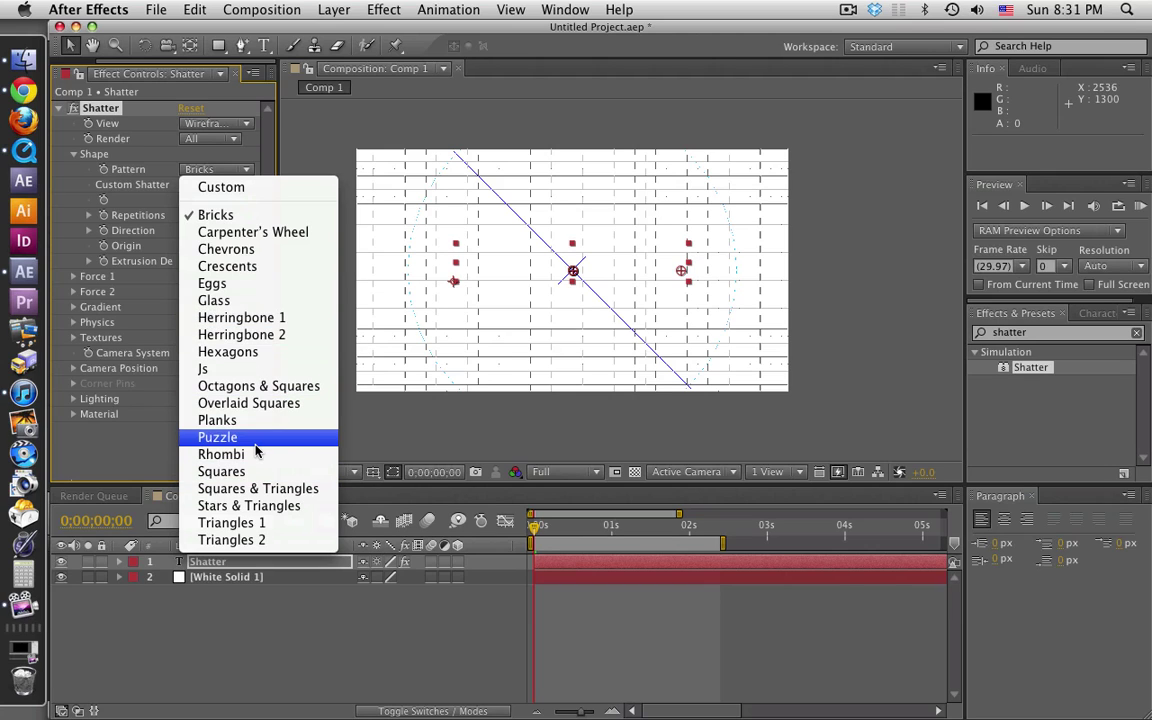
pyautogui.click(240, 522)
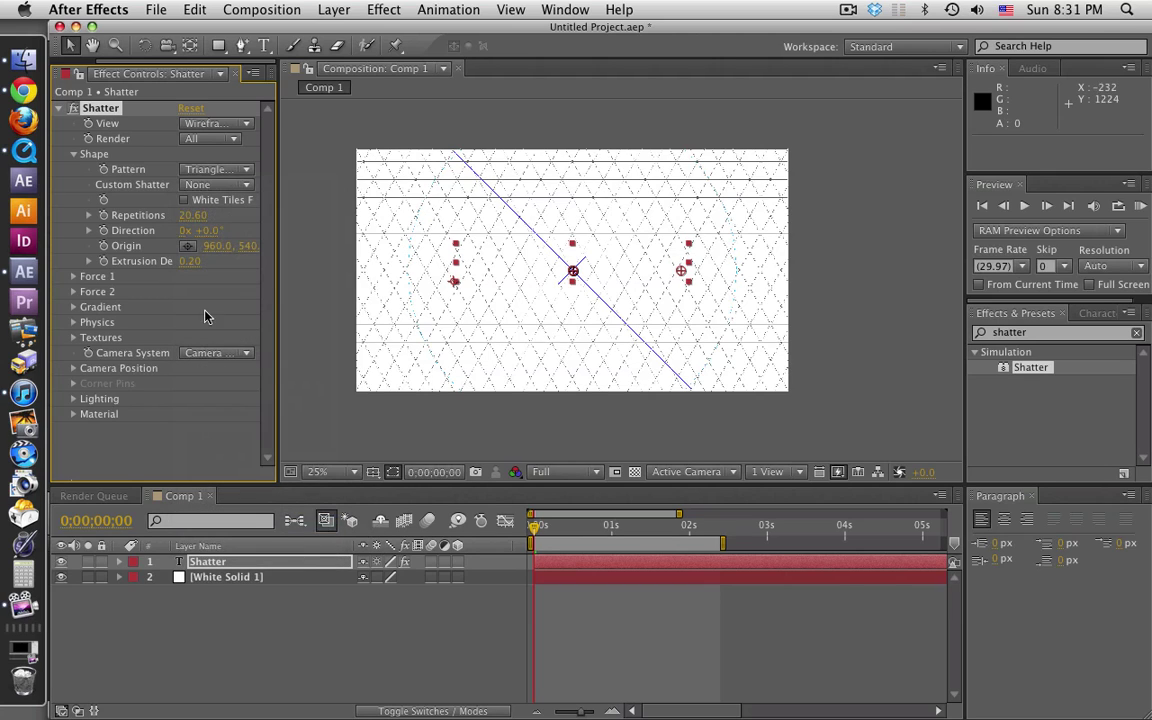
pyautogui.moveTo(193, 216); pyautogui.dragTo(459, 188)
pyautogui.click(392, 590)
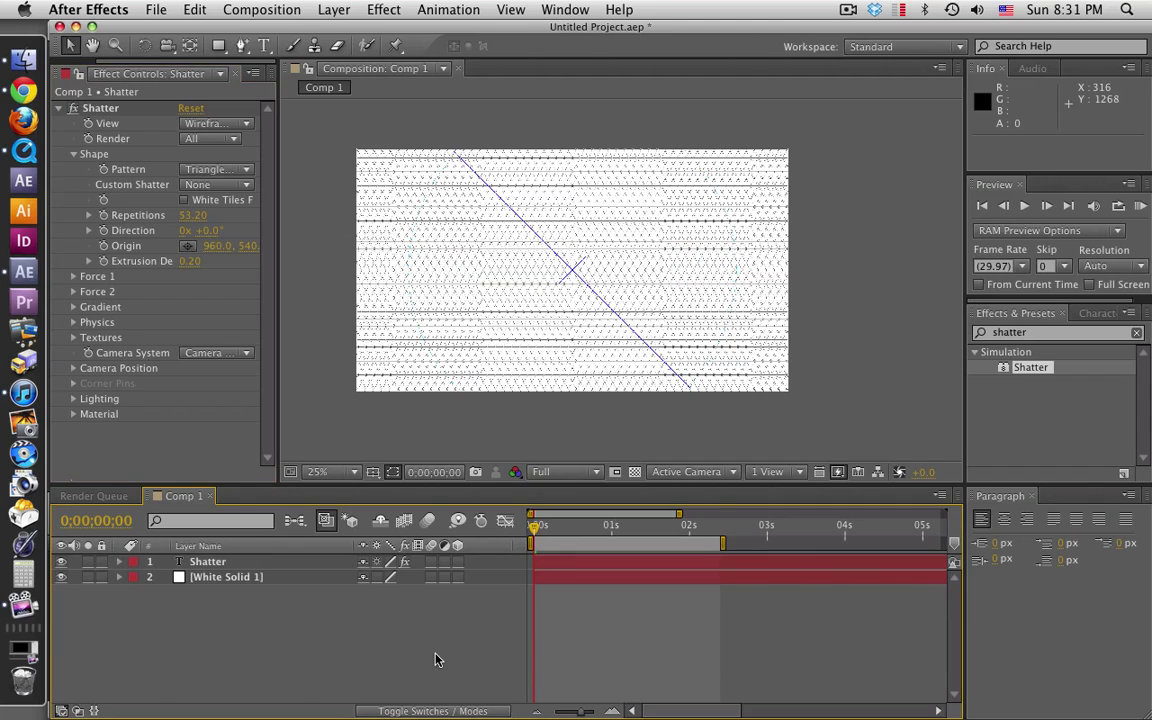
# Switch the Shatter view to Rendered and preview the shards partway through the break
pyautogui.click(206, 123)
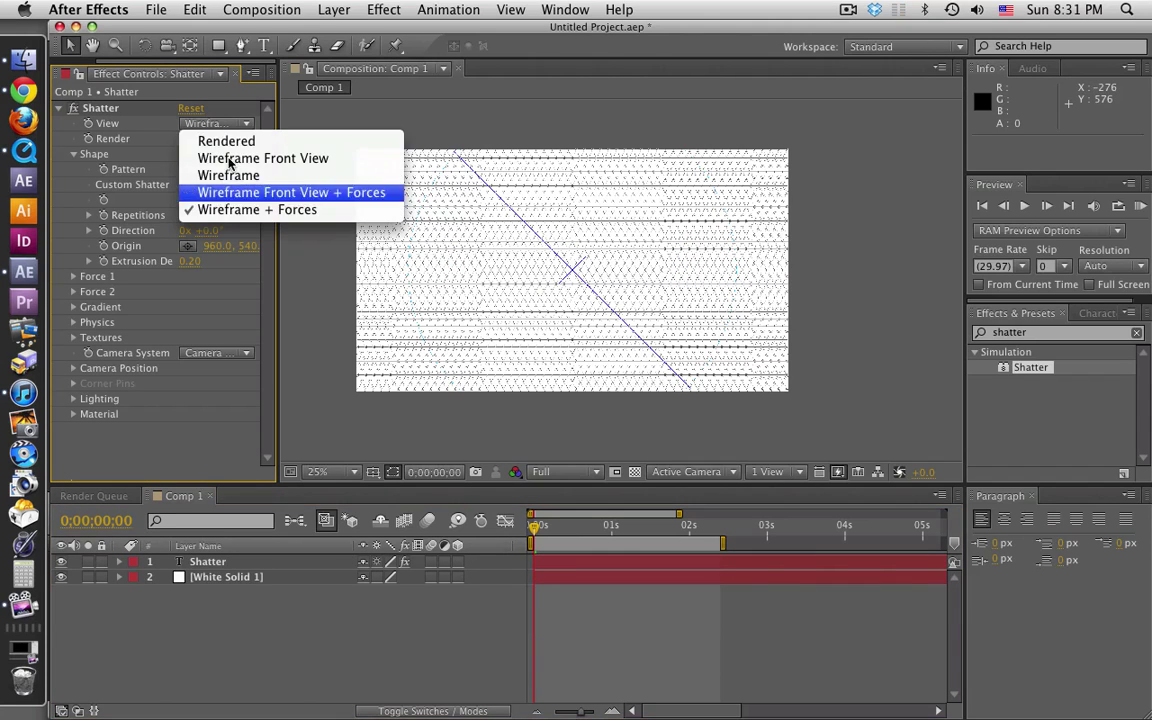
pyautogui.press('Return')
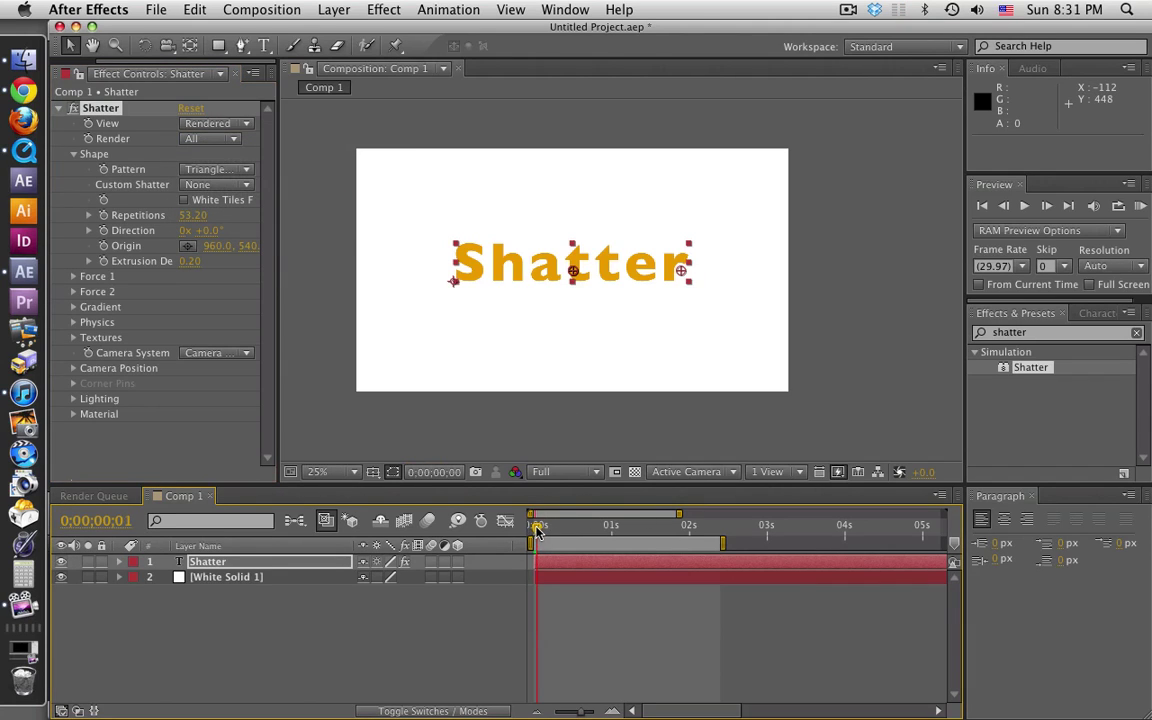
pyautogui.click(546, 527)
pyautogui.moveTo(549, 530)
pyautogui.mouseDown()
pyautogui.moveTo(614, 530)
pyautogui.moveTo(557, 530)
pyautogui.mouseUp()
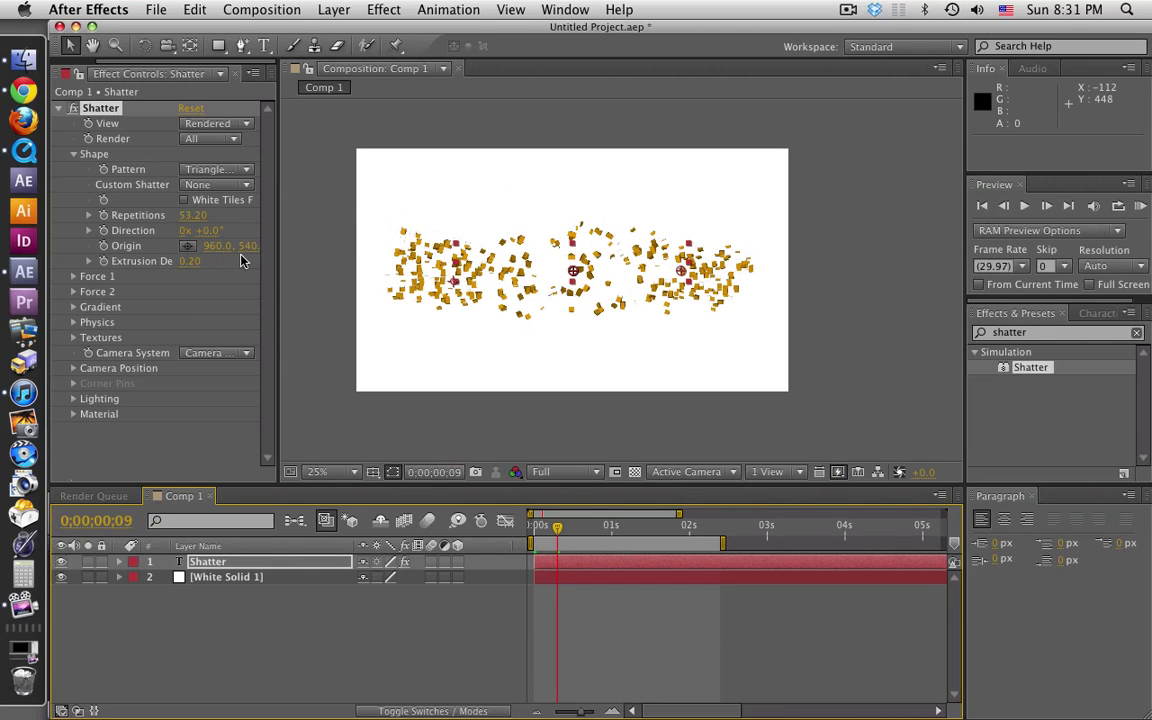
# Set Extrusion Depth to 0.05 and preview the thinner shards spreading over time
pyautogui.click(198, 262)
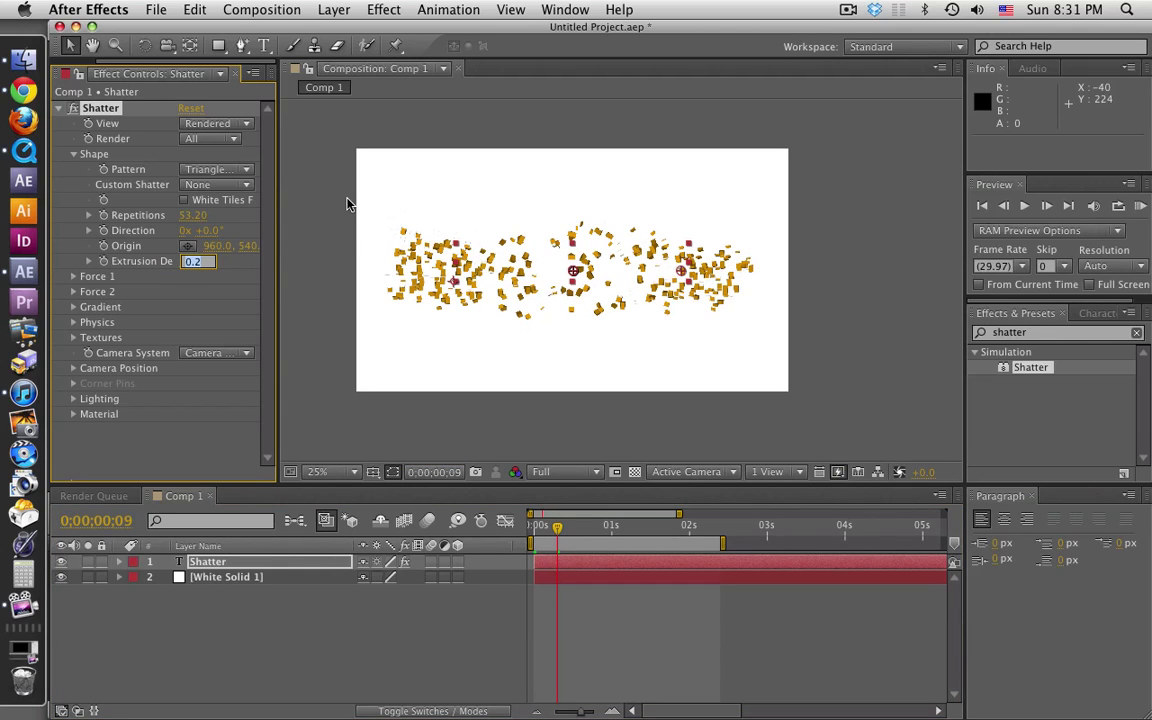
pyautogui.write('0.05')
pyautogui.press('Return')
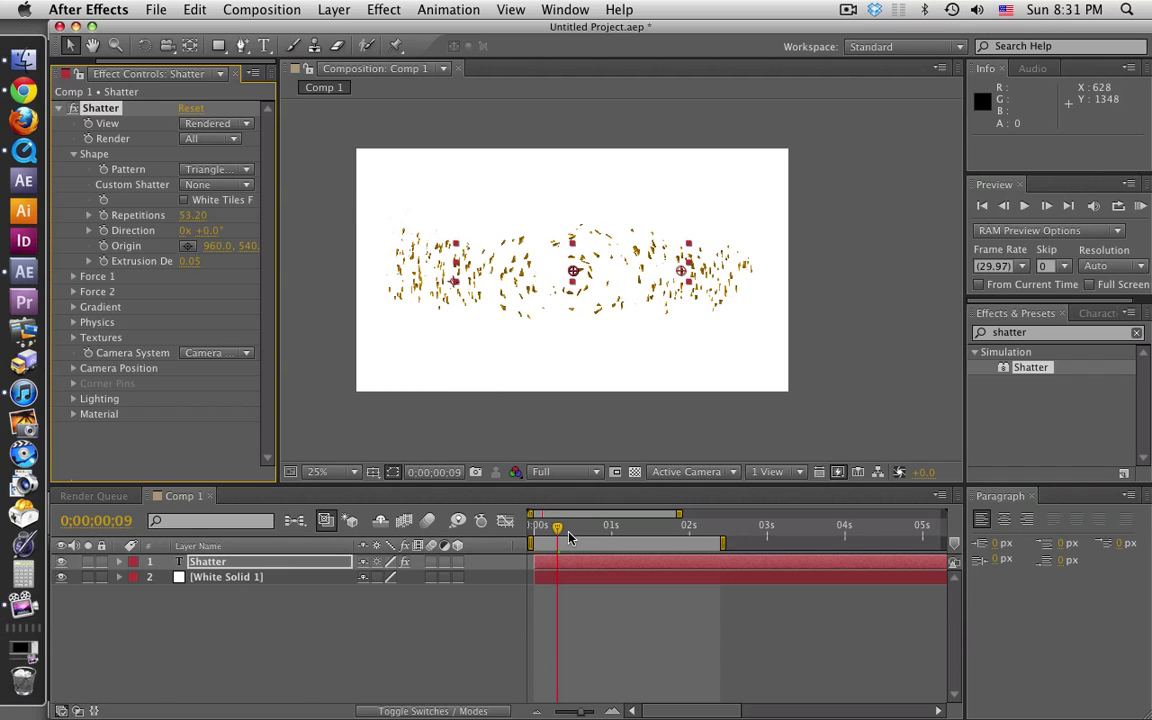
pyautogui.moveTo(567, 538); pyautogui.dragTo(512, 523)
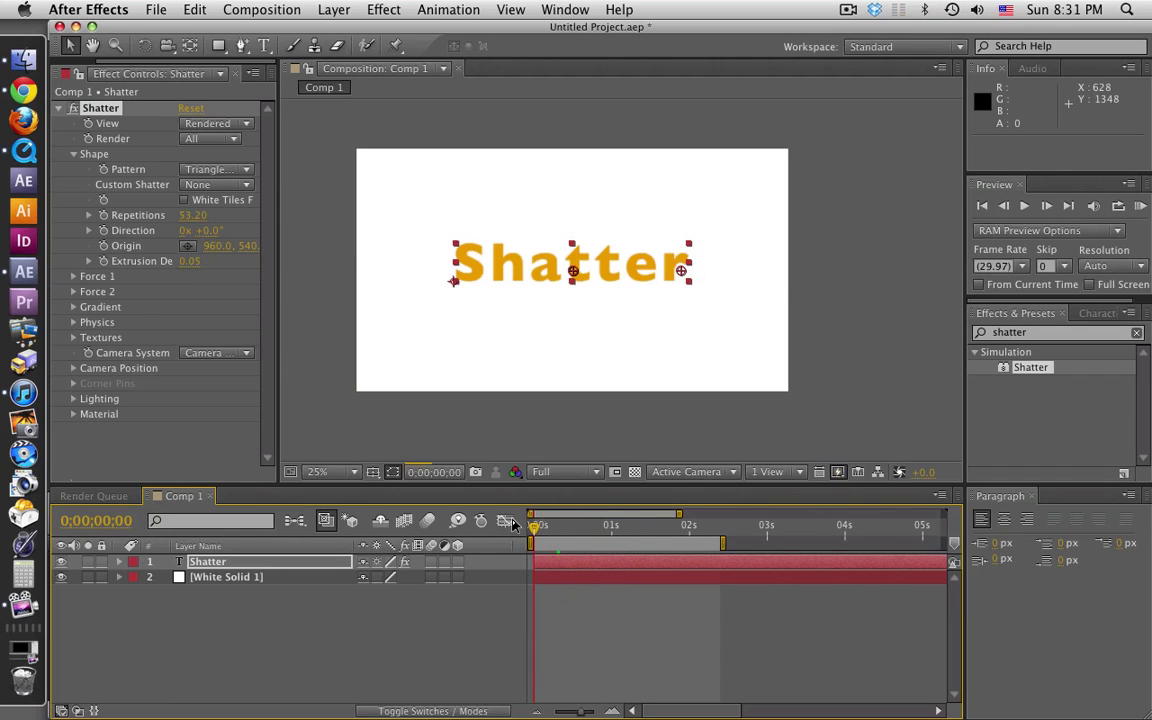
# Expand the Force 1 settings and scrub the first frames back and forth to preview the break
pyautogui.click(73, 277)
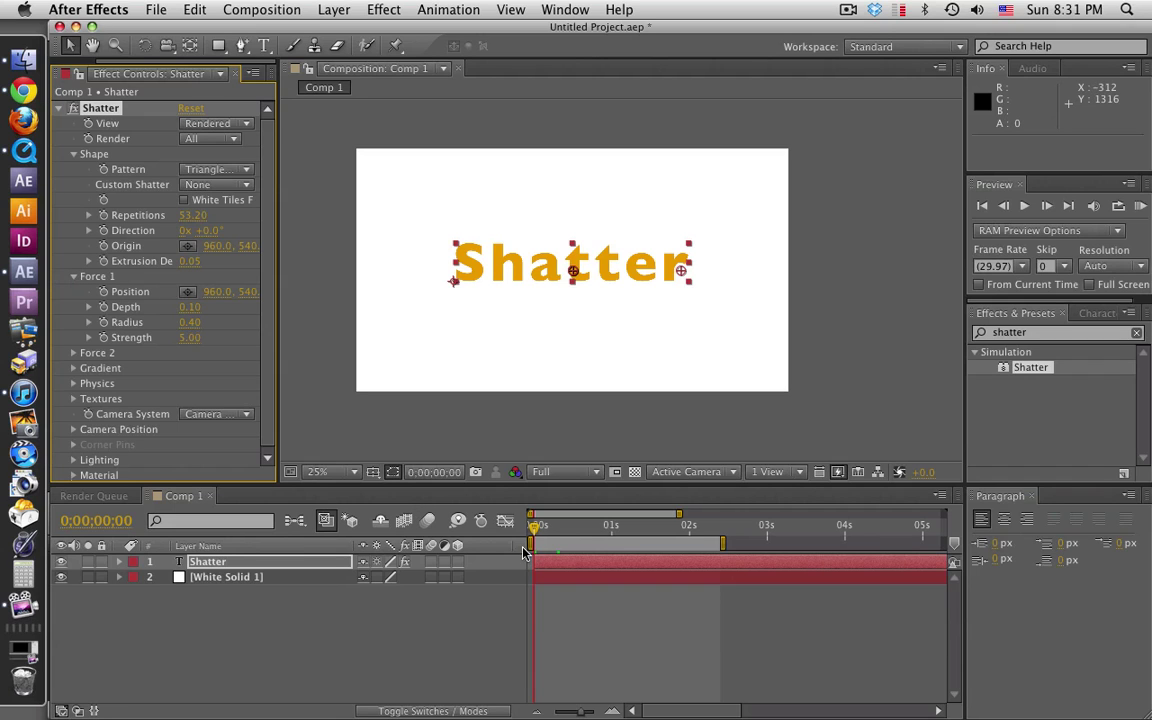
pyautogui.moveTo(535, 527); pyautogui.dragTo(570, 530)
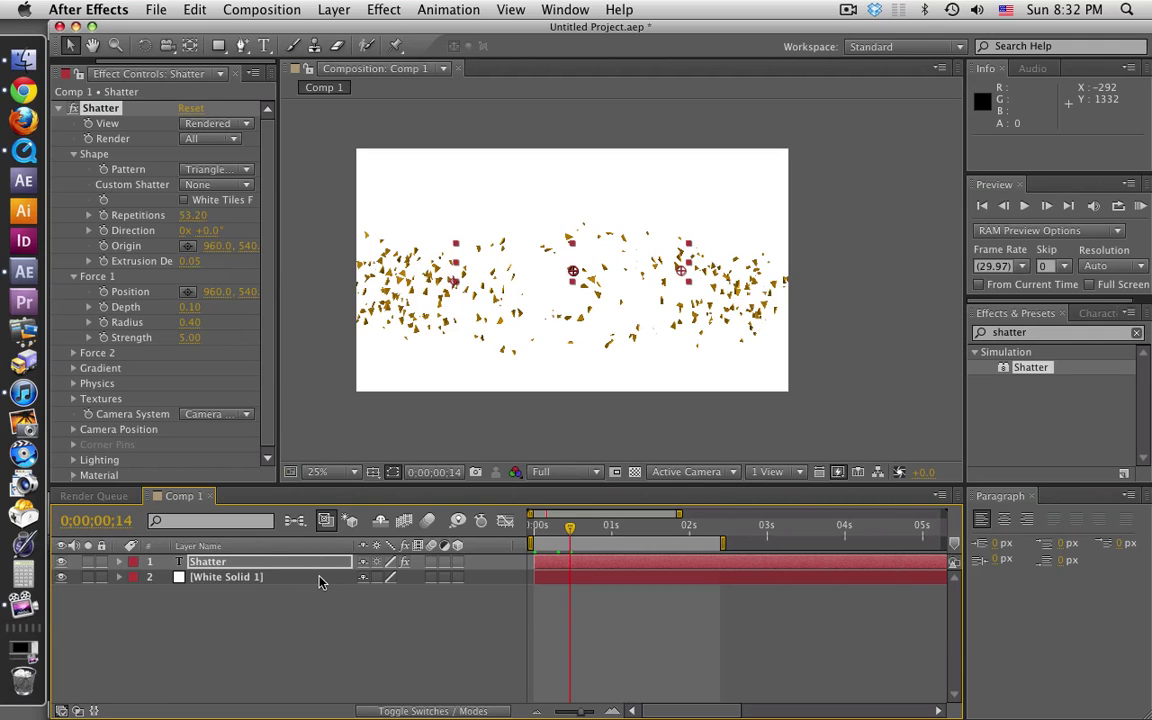
pyautogui.moveTo(575, 537); pyautogui.dragTo(534, 530)
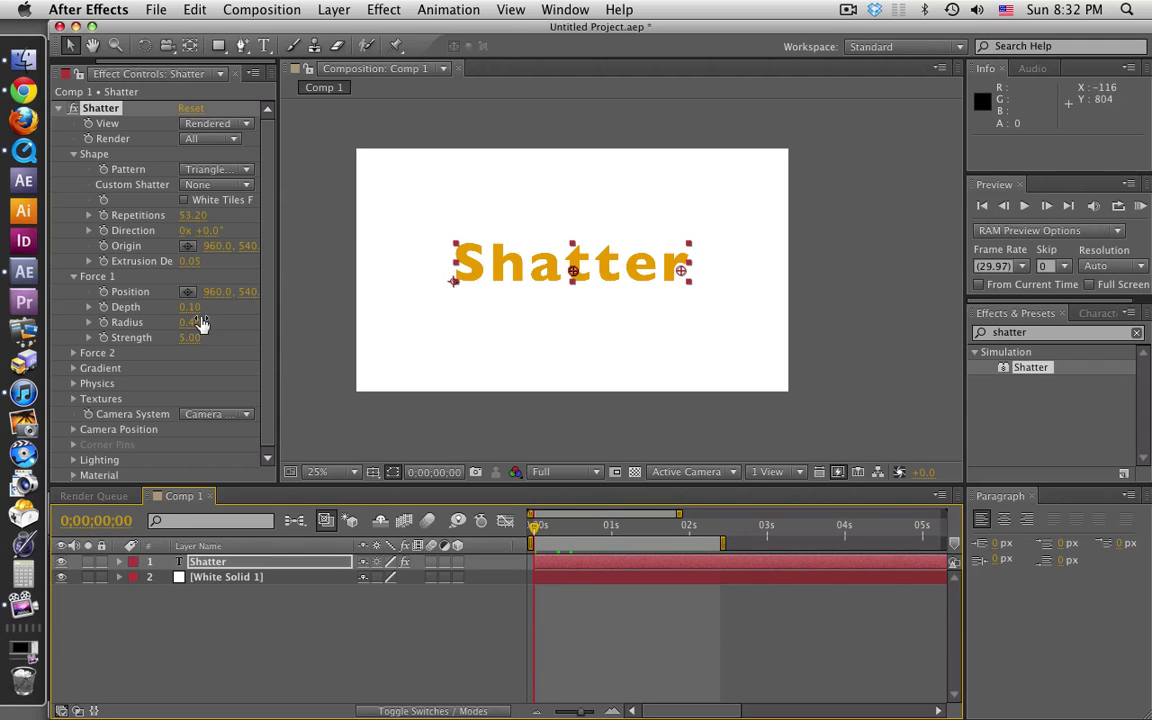
# Lower Force 1 Radius to 0.11 and set the View to Wireframe + Forces
pyautogui.moveTo(190, 328); pyautogui.dragTo(178, 322)
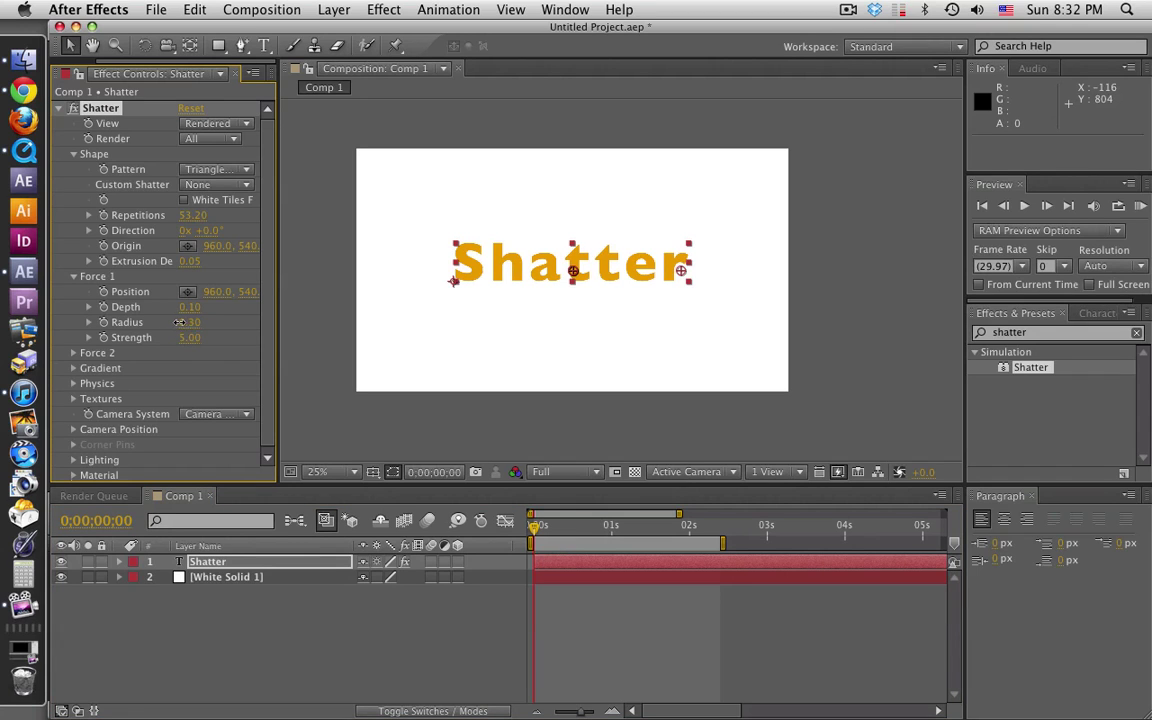
pyautogui.click(212, 125)
pyautogui.click(209, 193)
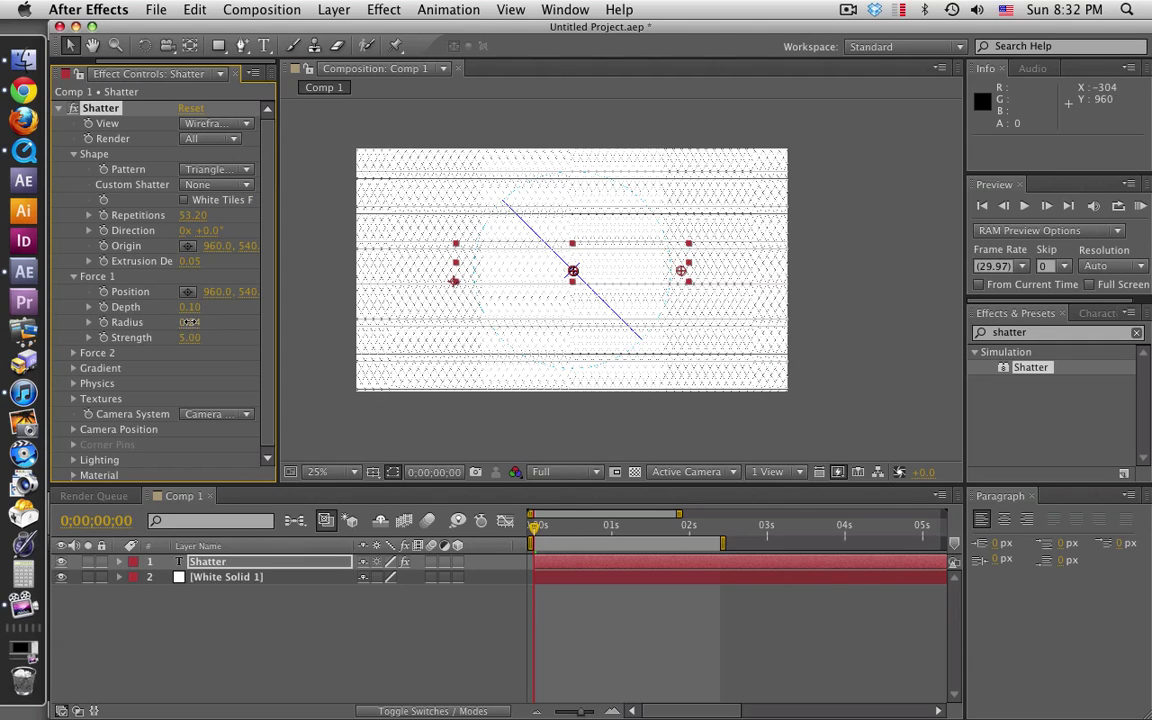
pyautogui.moveTo(190, 327); pyautogui.dragTo(184, 322)
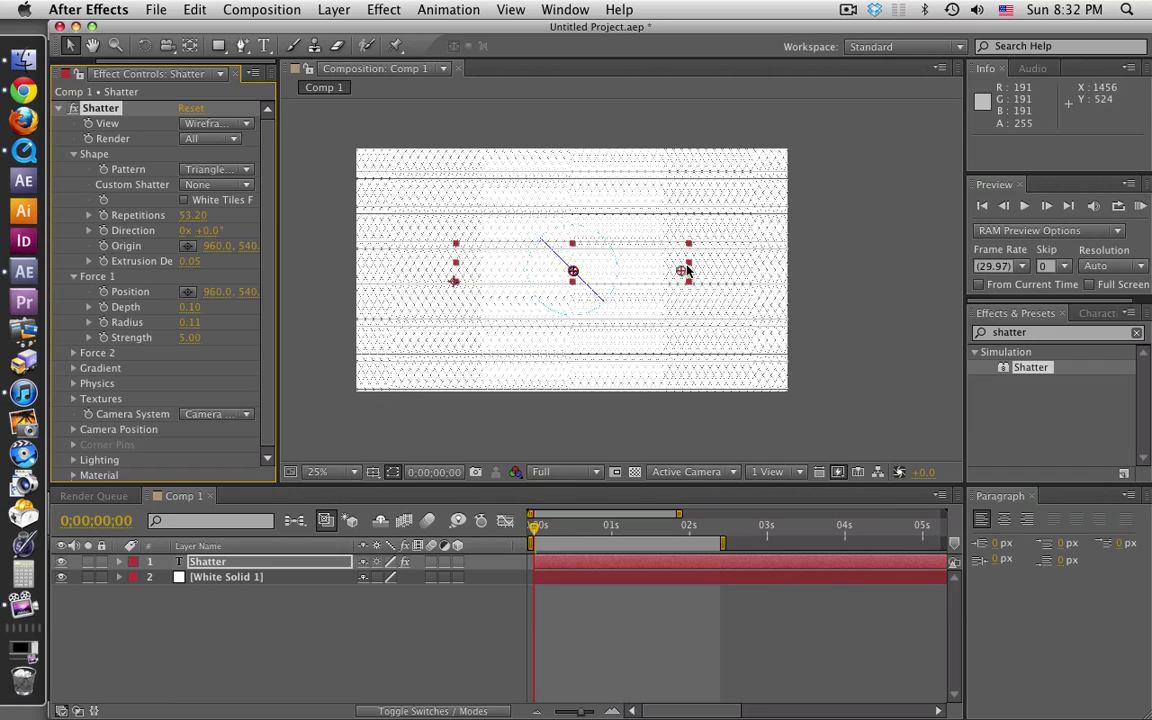
# At about one second, move the Force 1 point past the word's right end (x 1830)
pyautogui.click(187, 292)
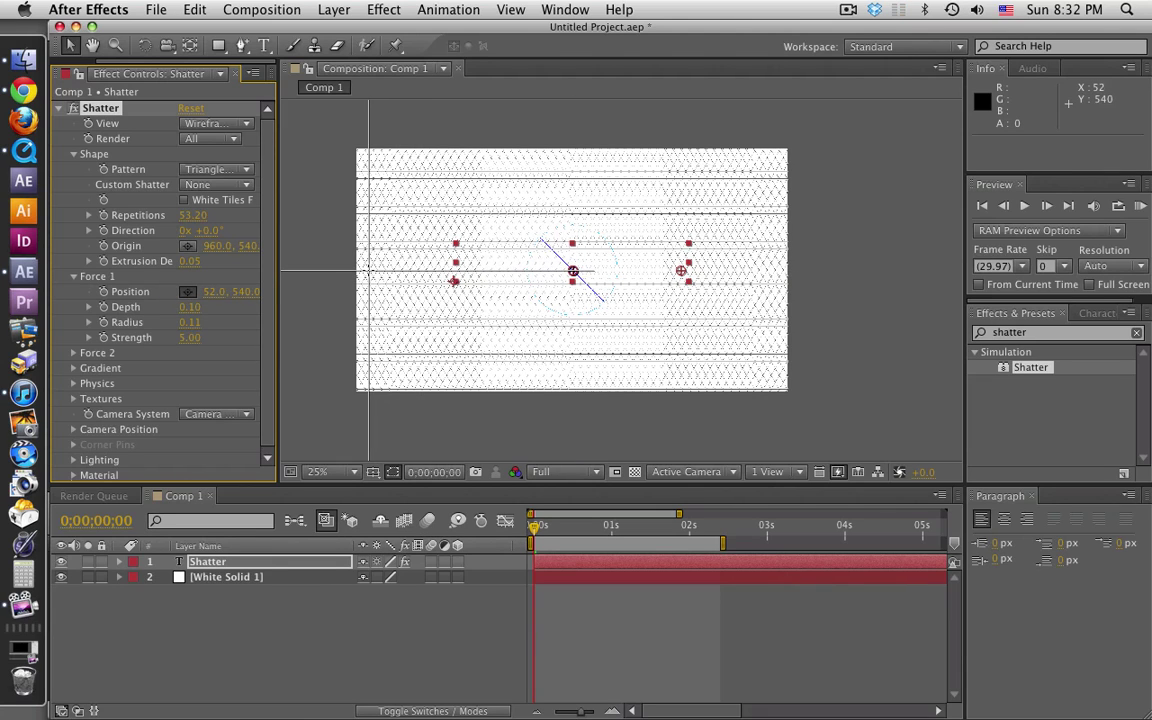
pyautogui.click(368, 270)
pyautogui.moveTo(537, 527); pyautogui.dragTo(613, 527)
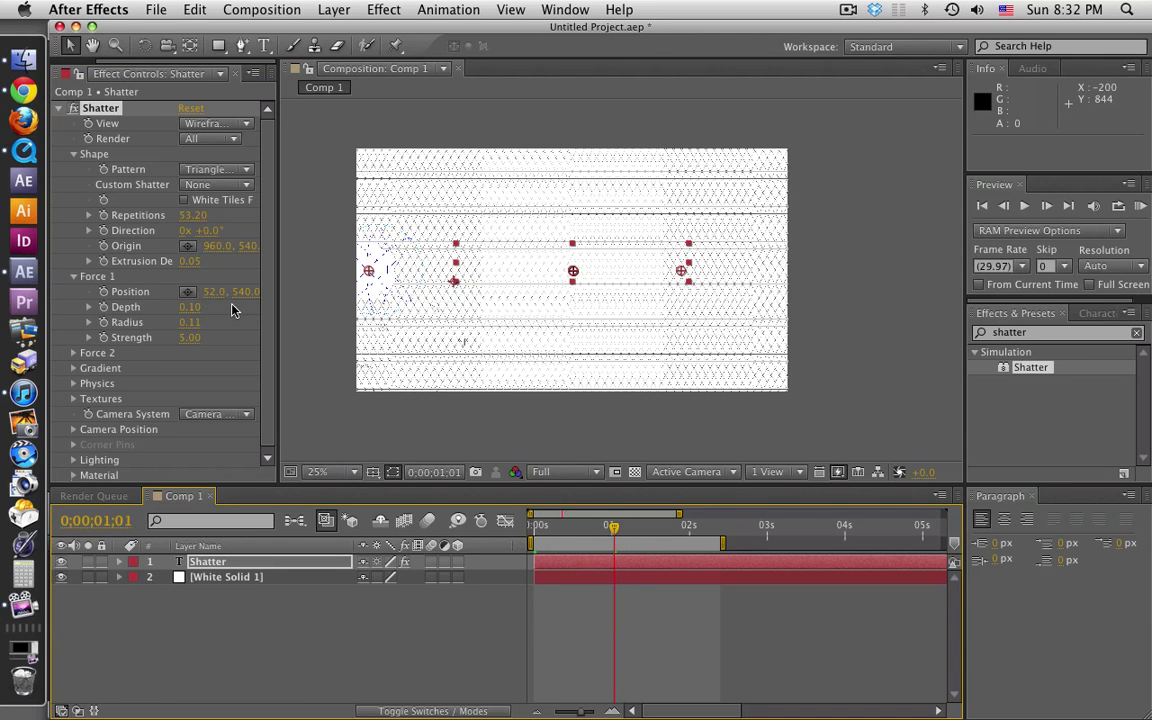
pyautogui.moveTo(211, 300); pyautogui.dragTo(679, 270)
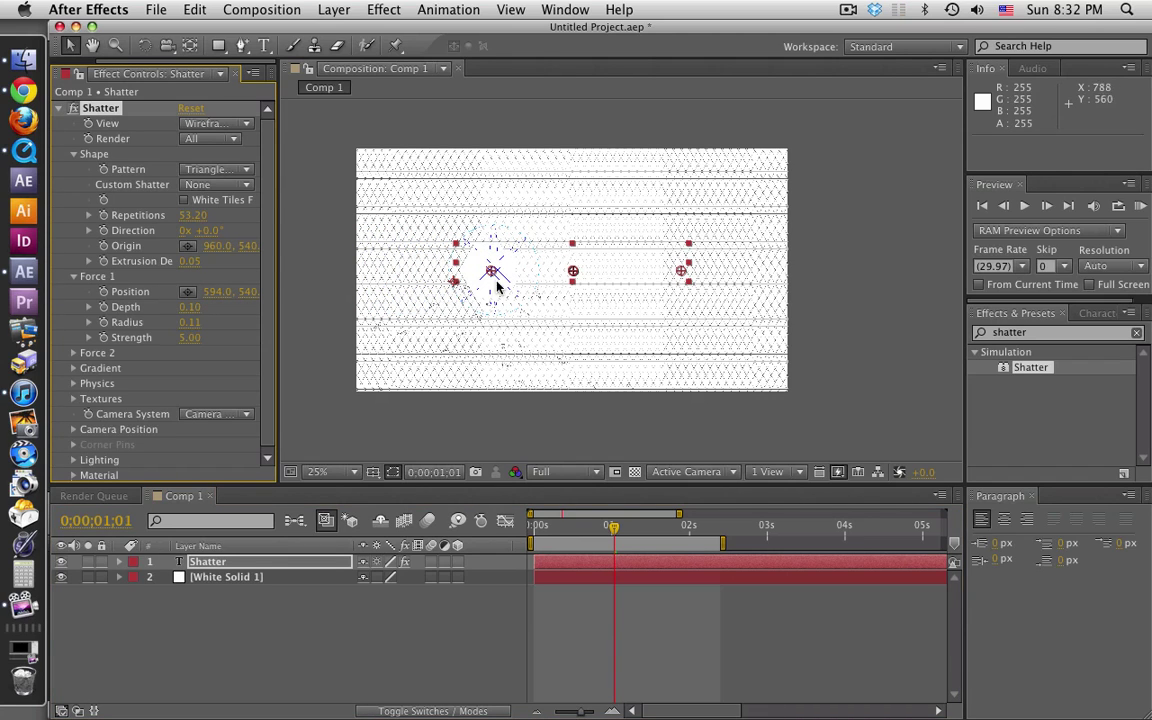
pyautogui.moveTo(204, 291); pyautogui.dragTo(713, 284)
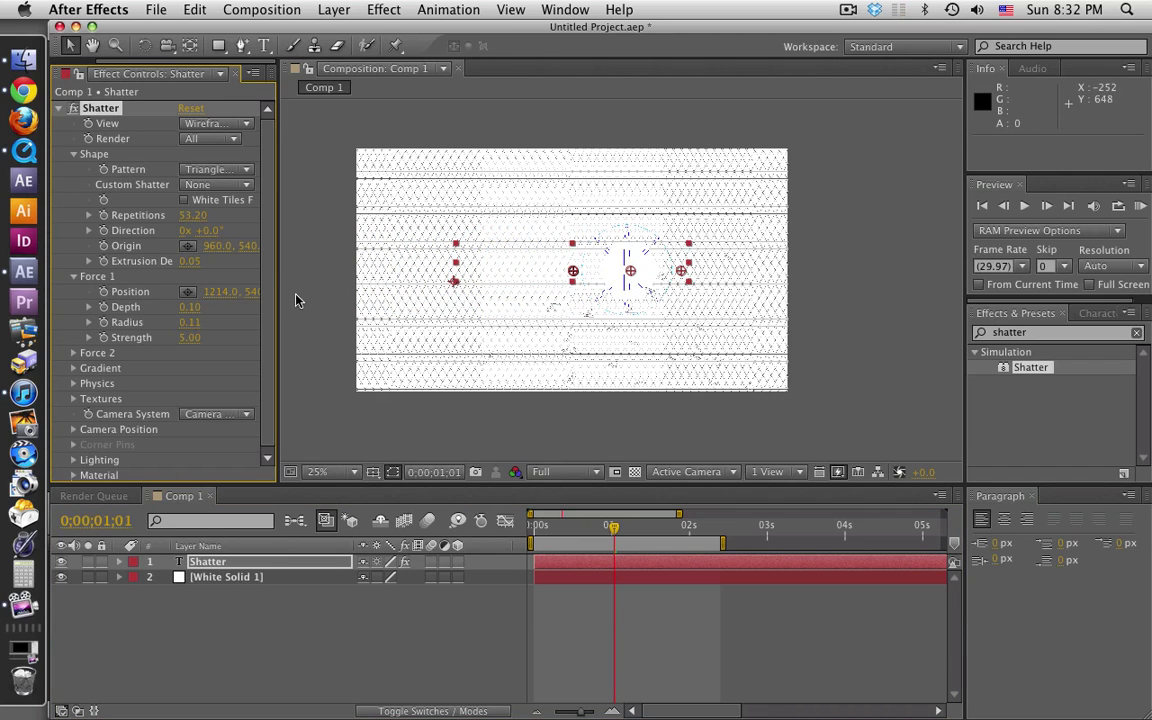
pyautogui.moveTo(213, 293); pyautogui.dragTo(788, 300)
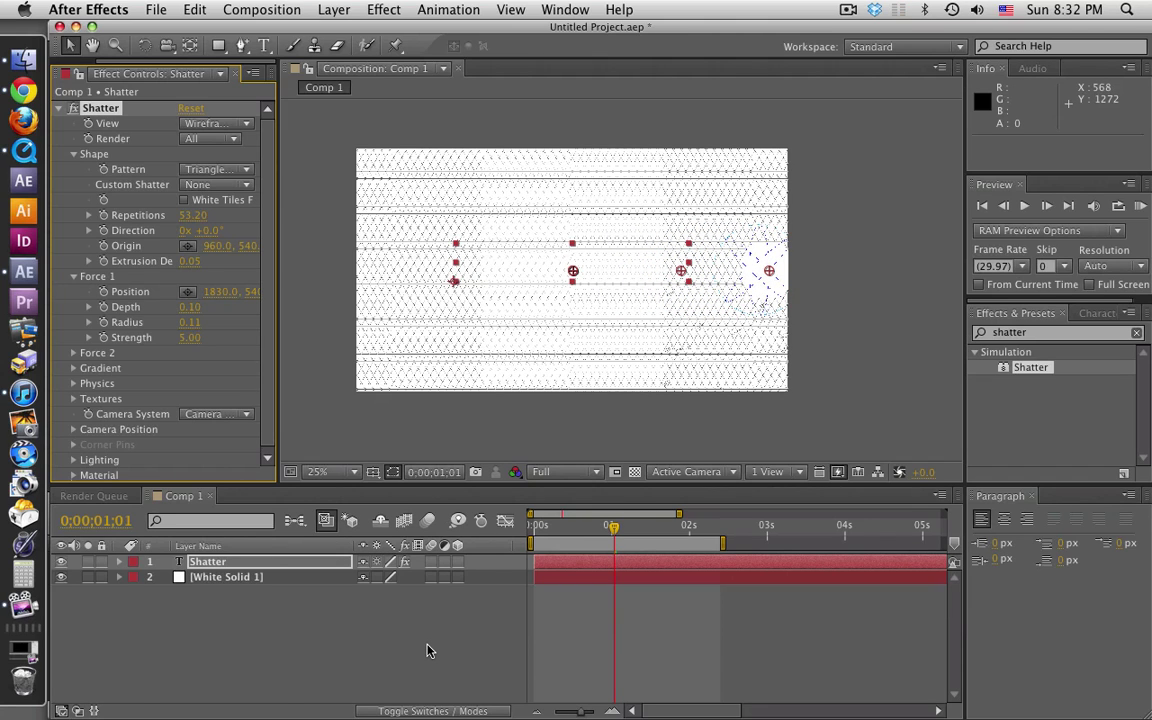
# Keyframe Force 1 Position, set it to about x 165 at frame 0, and scrub to check
pyautogui.click(205, 563)
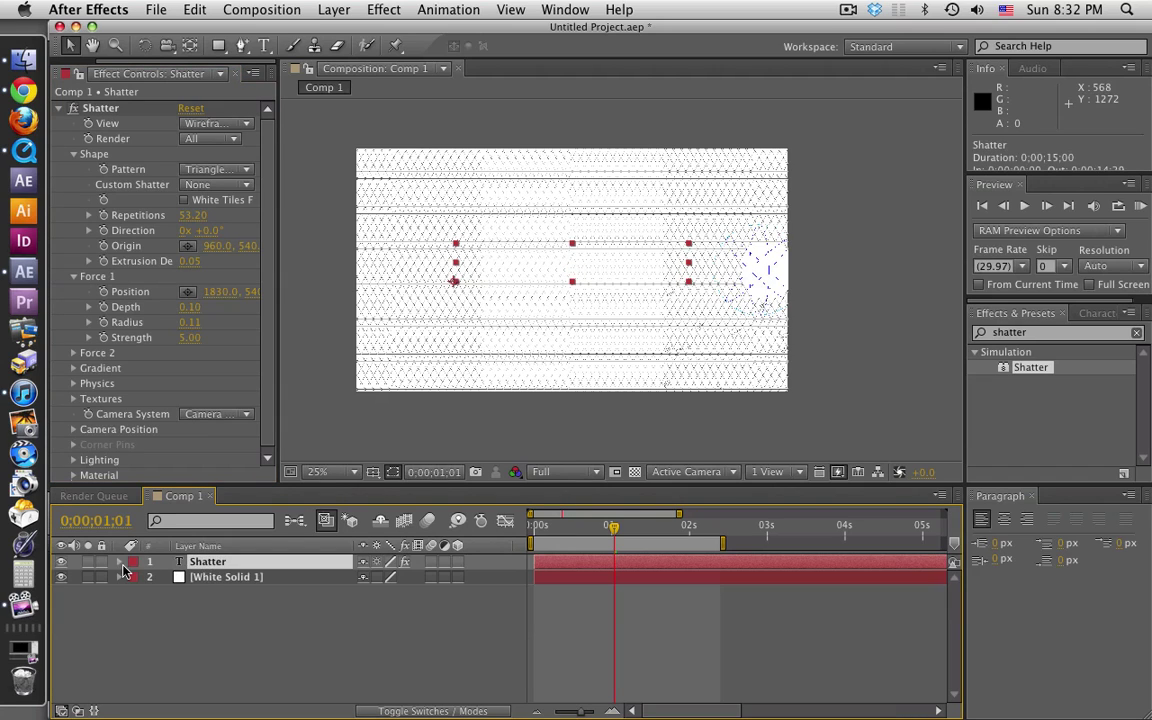
pyautogui.click(120, 562)
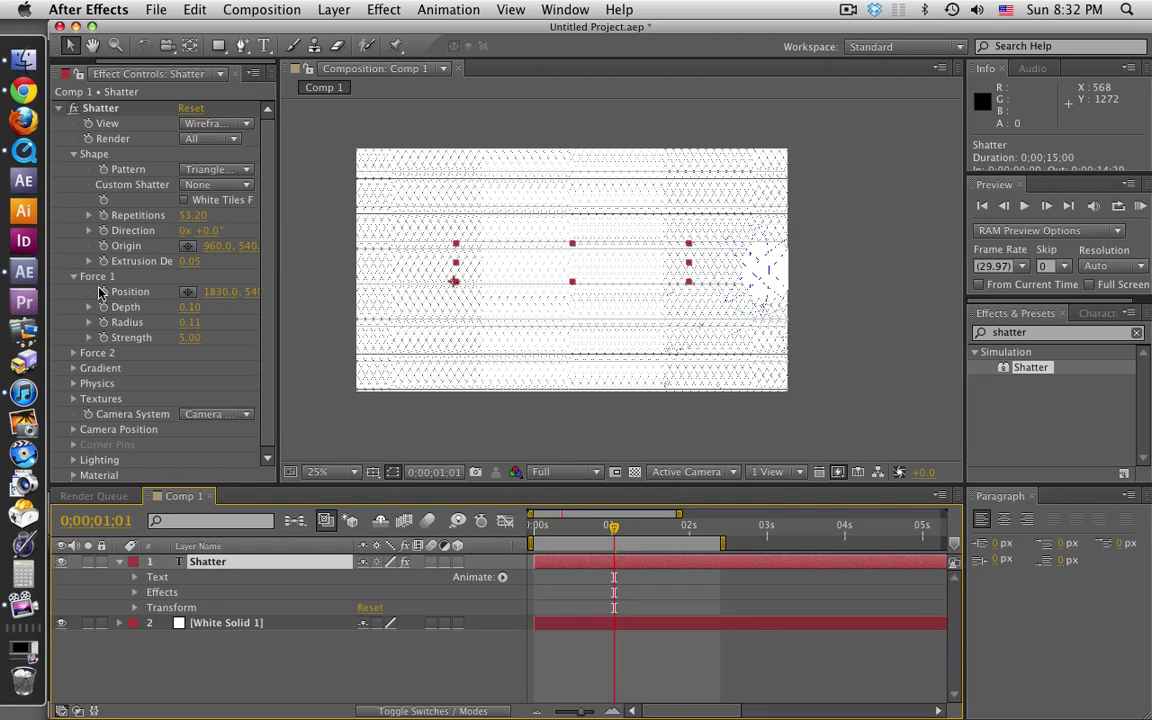
pyautogui.click(102, 291)
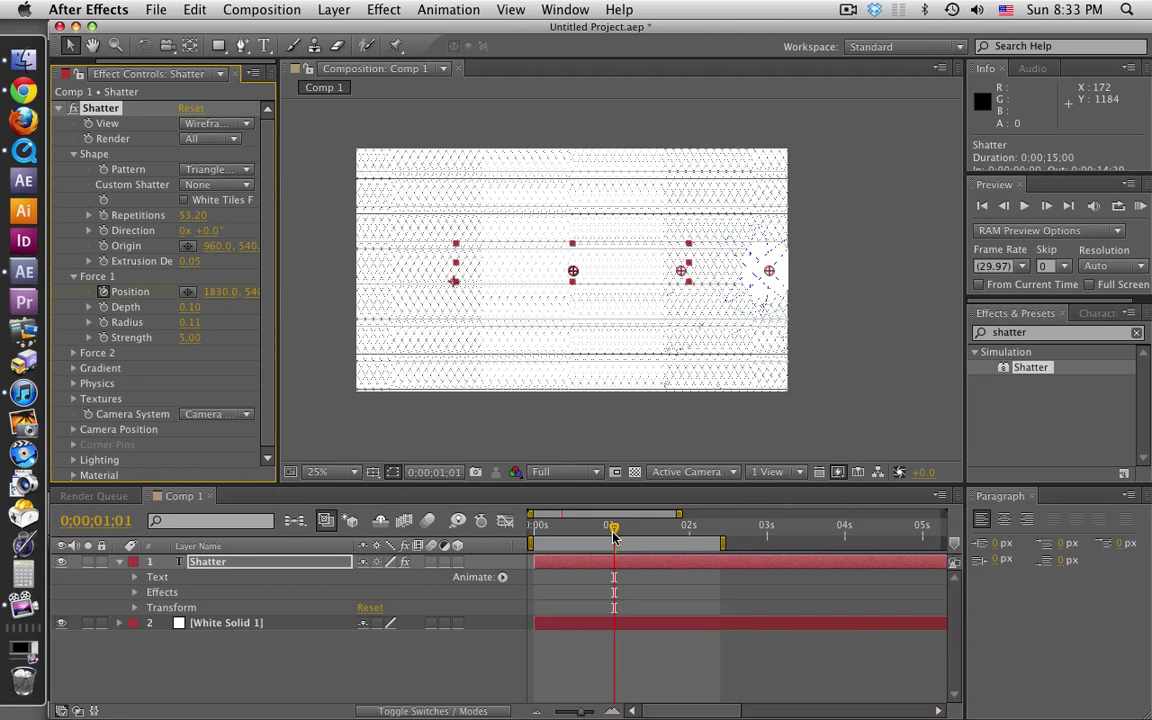
pyautogui.press('Home')
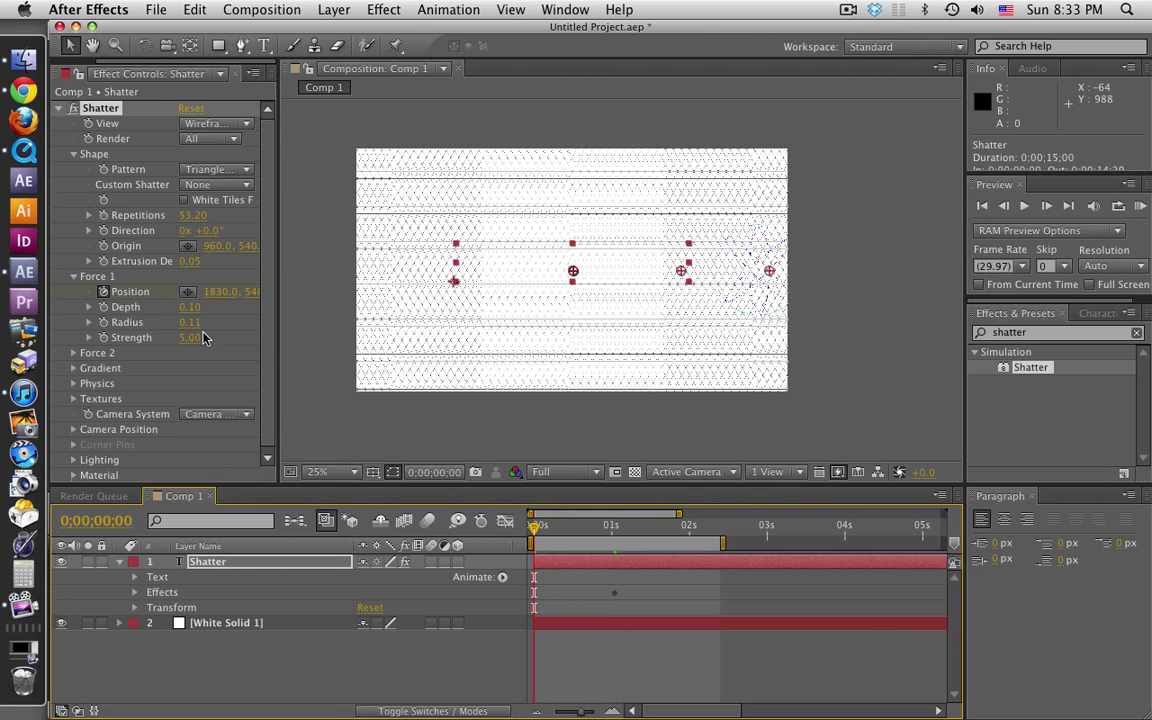
pyautogui.moveTo(188, 297); pyautogui.dragTo(141, 334)
pyautogui.moveTo(704, 271); pyautogui.dragTo(390, 277)
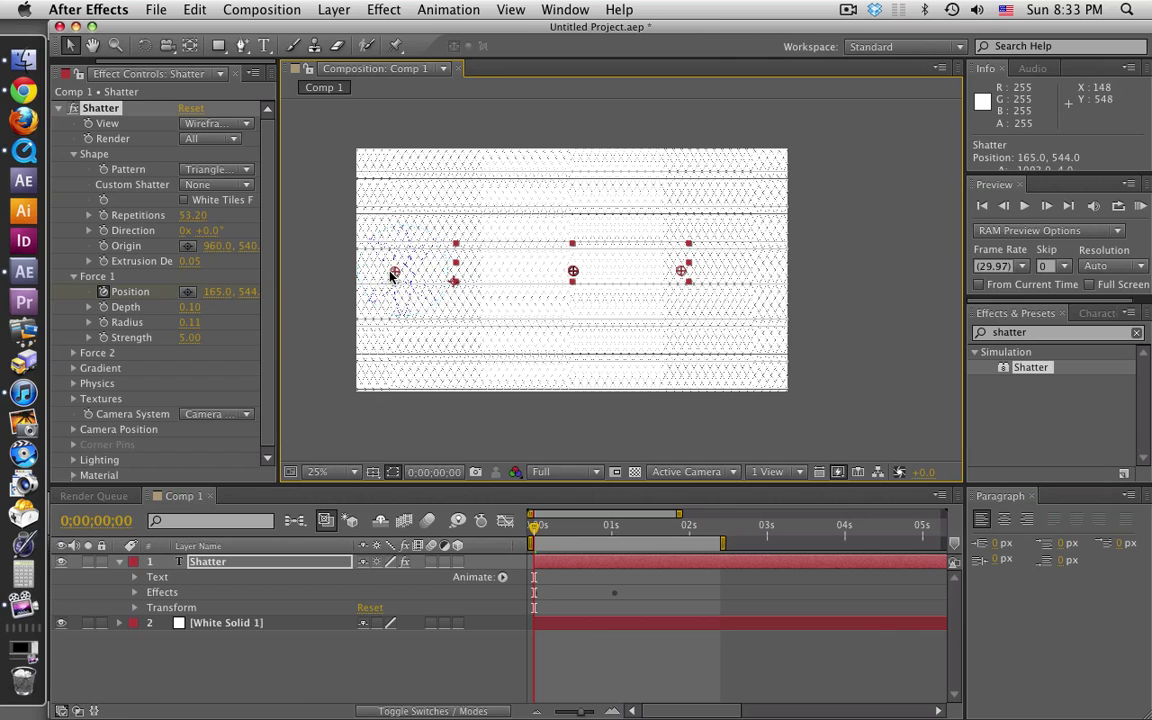
pyautogui.click(437, 668)
pyautogui.moveTo(535, 530); pyautogui.dragTo(640, 543)
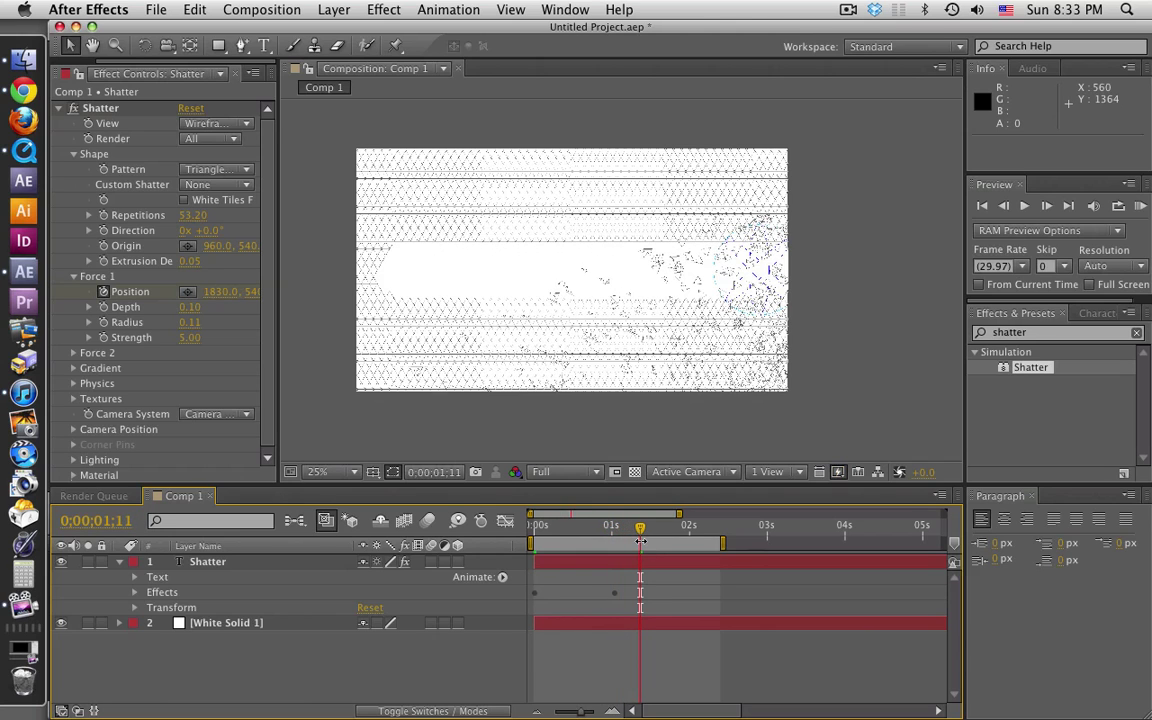
# Set the Shatter View to Rendered and scrub back near the start to check the intact text
pyautogui.click(222, 124)
pyautogui.click(226, 141)
pyautogui.click(455, 655)
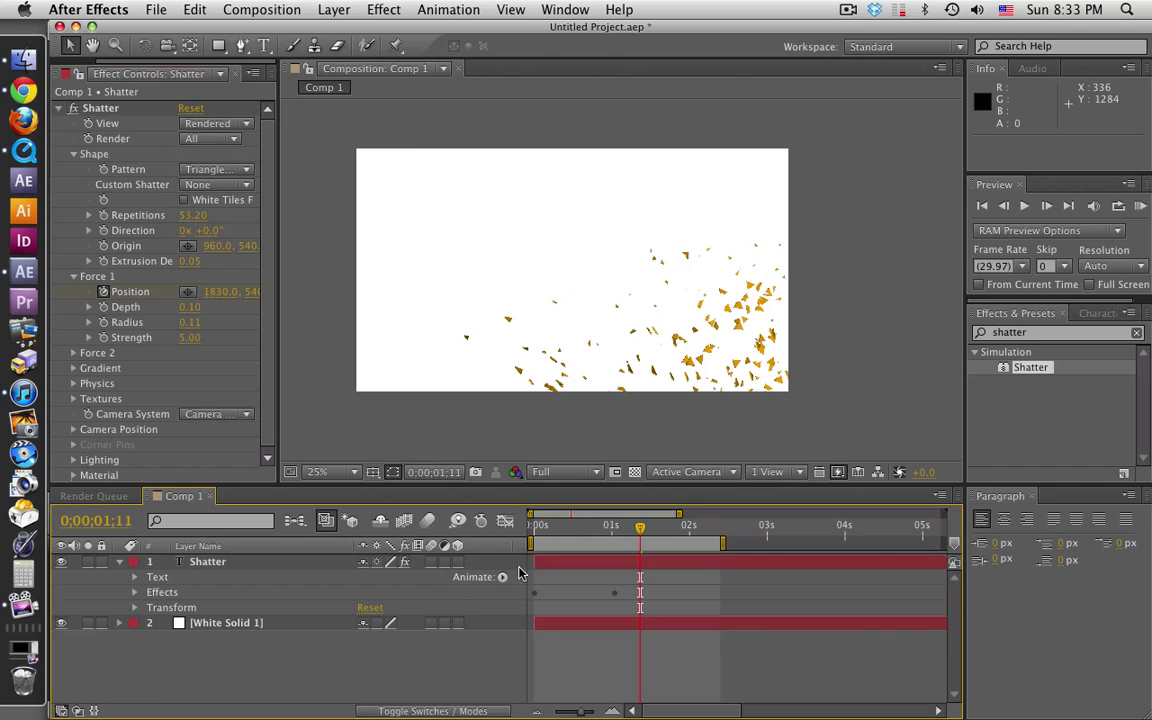
pyautogui.moveTo(534, 528); pyautogui.dragTo(512, 540)
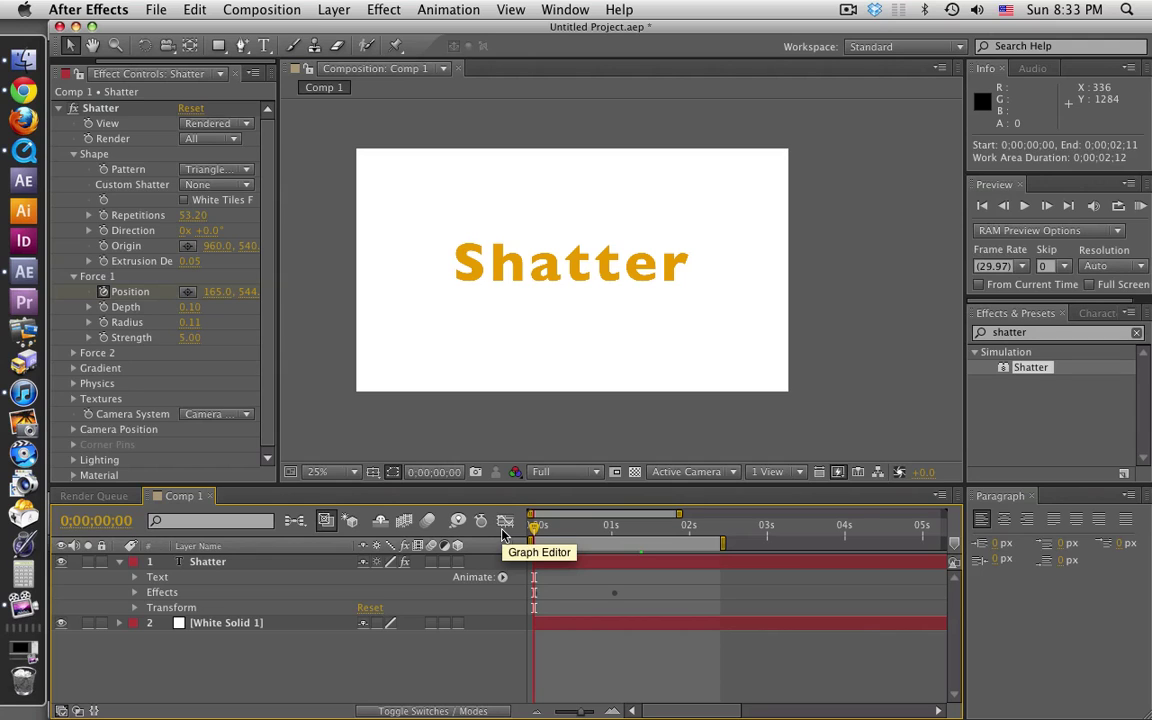
# In Physics, set Gravity Direction to 0° and Gravity to 0.50
pyautogui.click(75, 385)
pyautogui.scroll(-2, 272, 381)
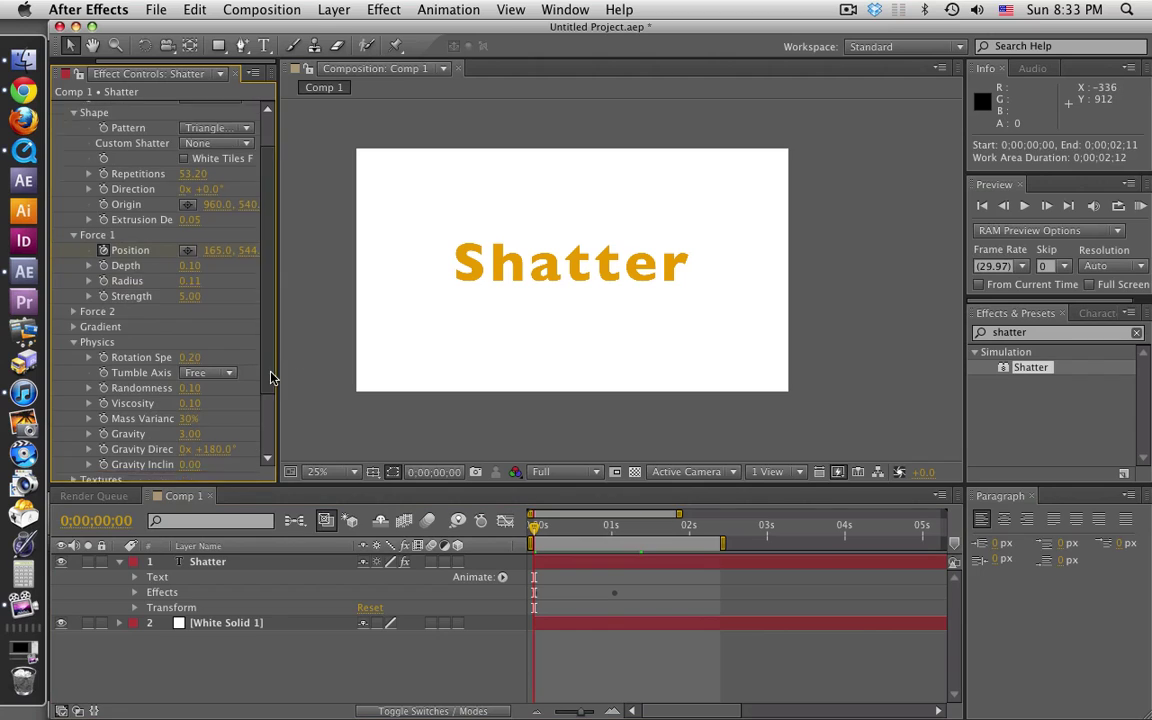
pyautogui.scroll(-2, 270, 378)
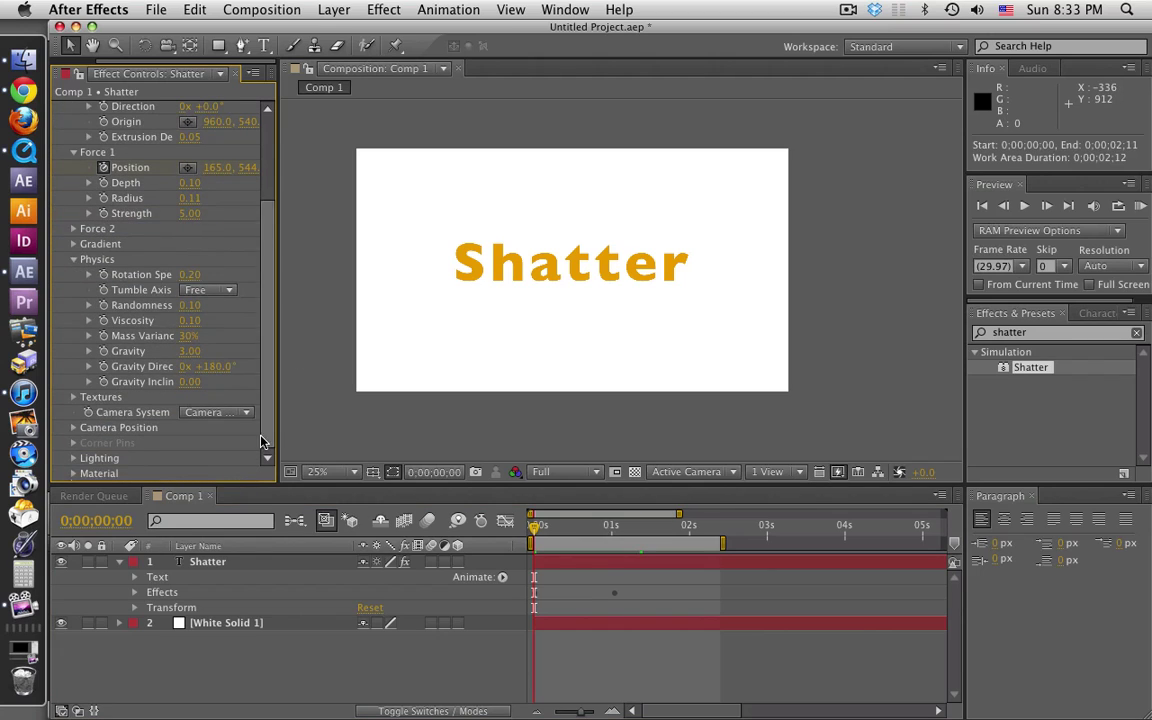
pyautogui.click(211, 368)
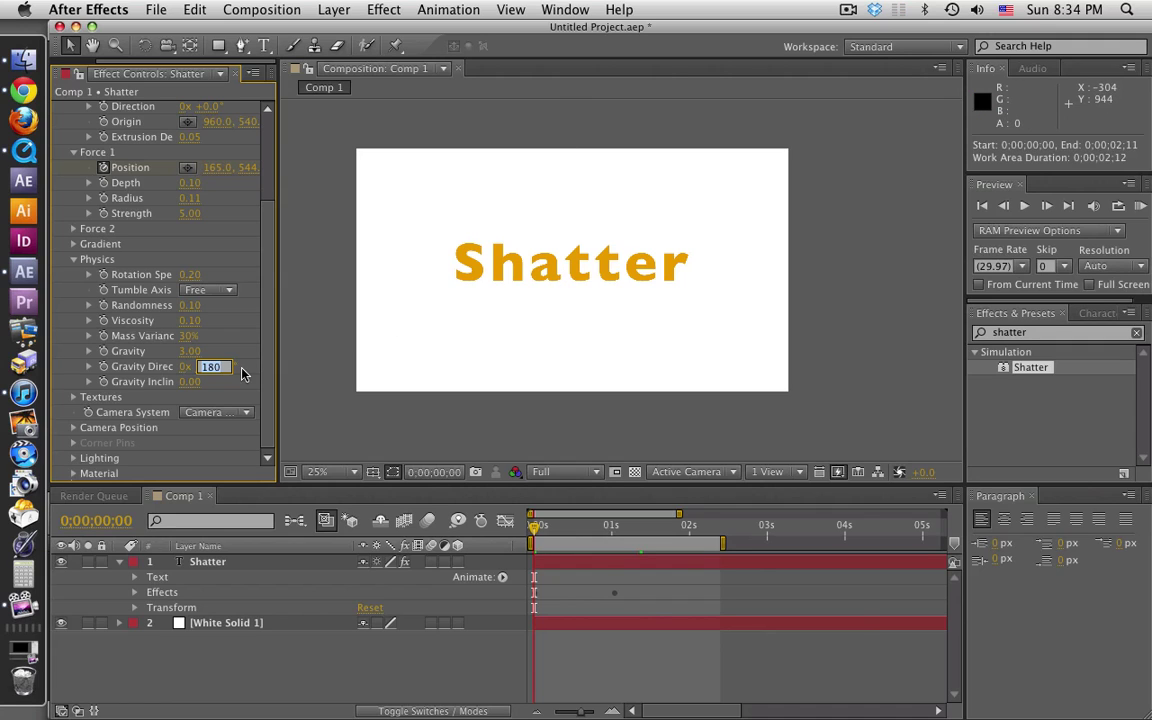
pyautogui.click(17, 271)
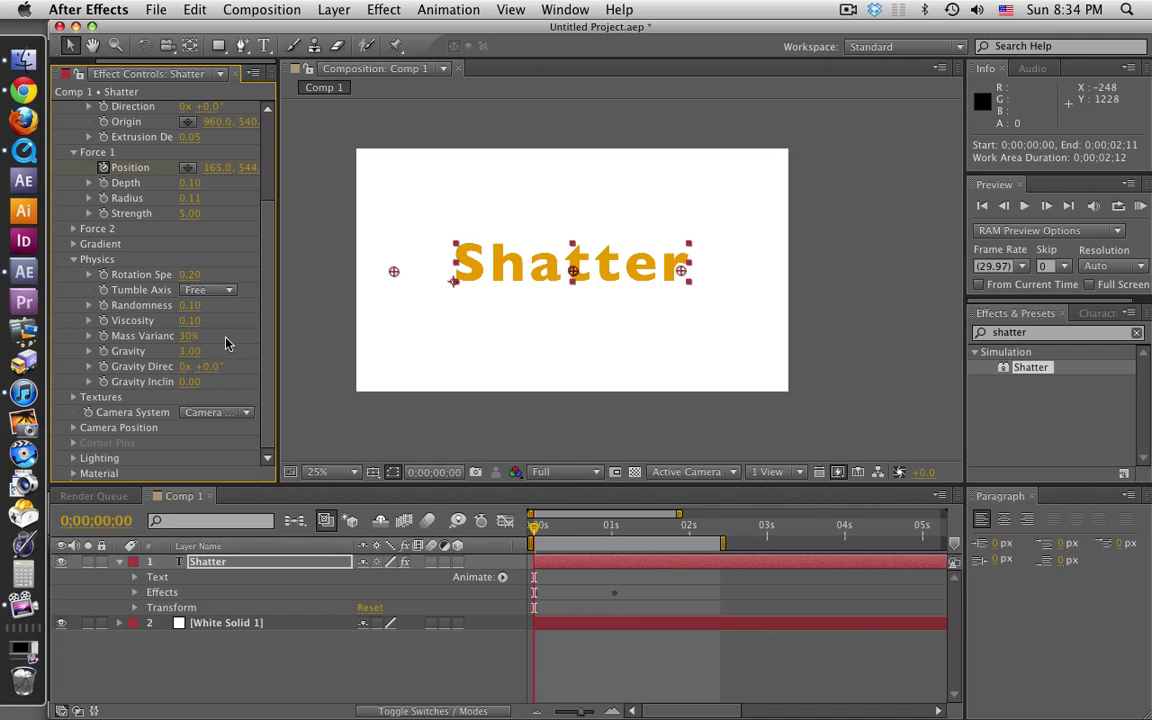
pyautogui.moveTo(191, 351); pyautogui.dragTo(180, 351)
pyautogui.click(377, 693)
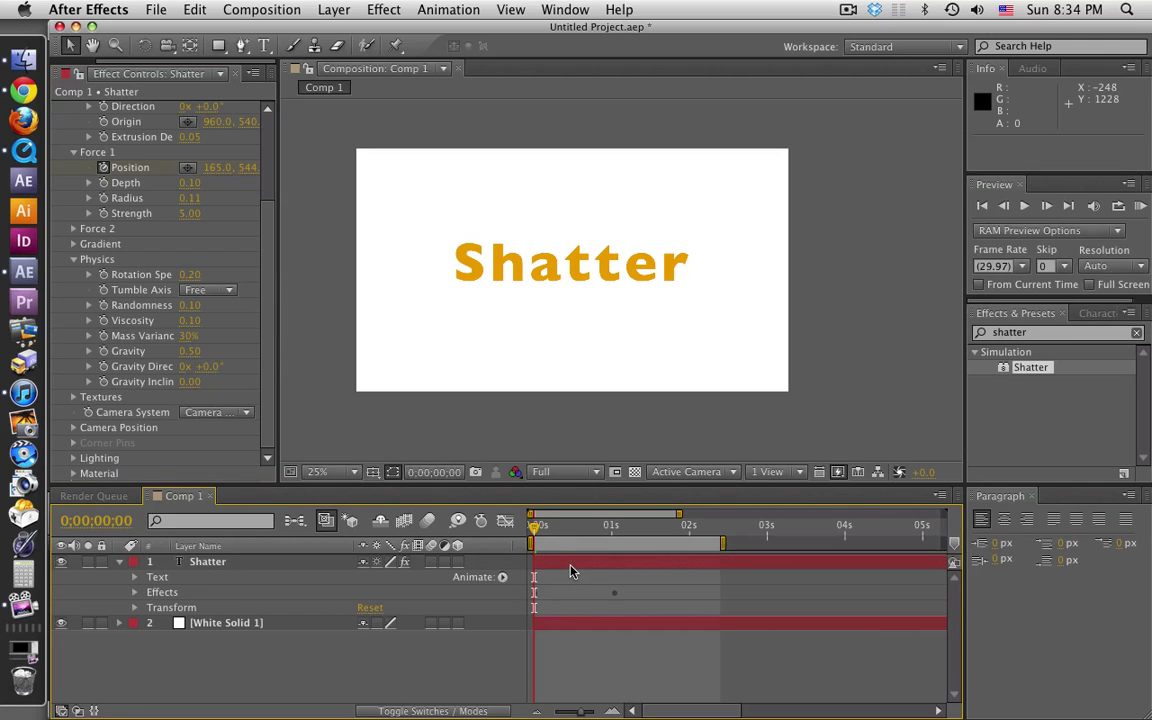
pyautogui.press('KP_0')
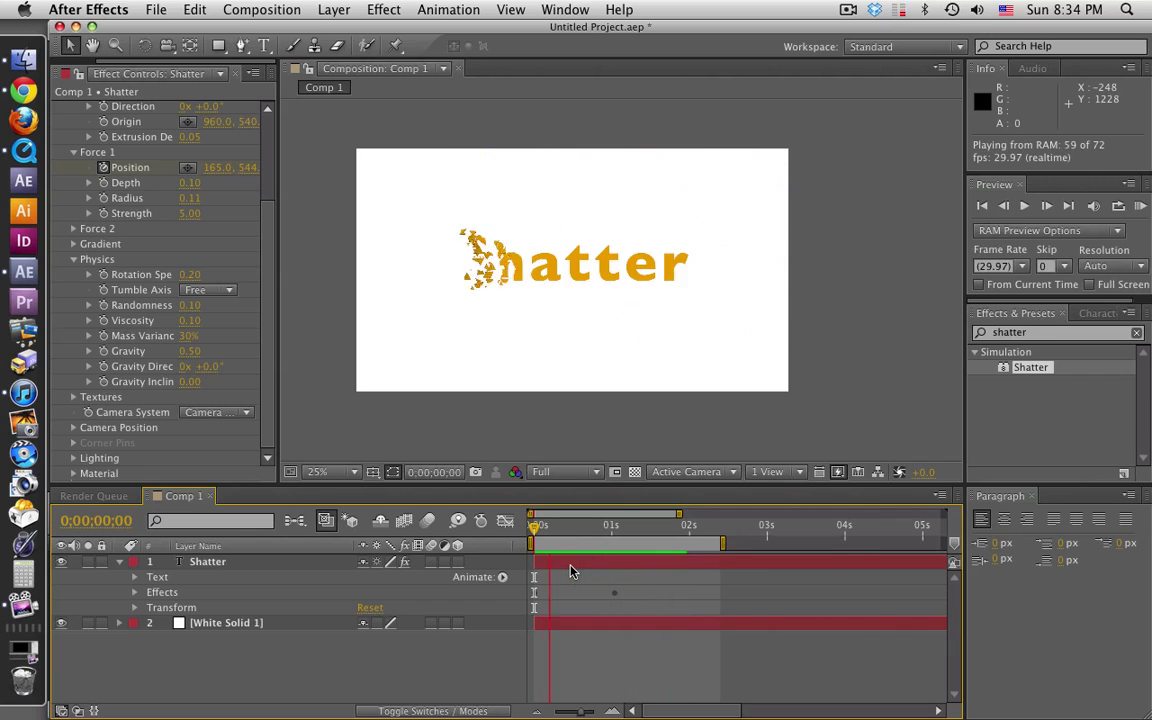
pyautogui.press('space')
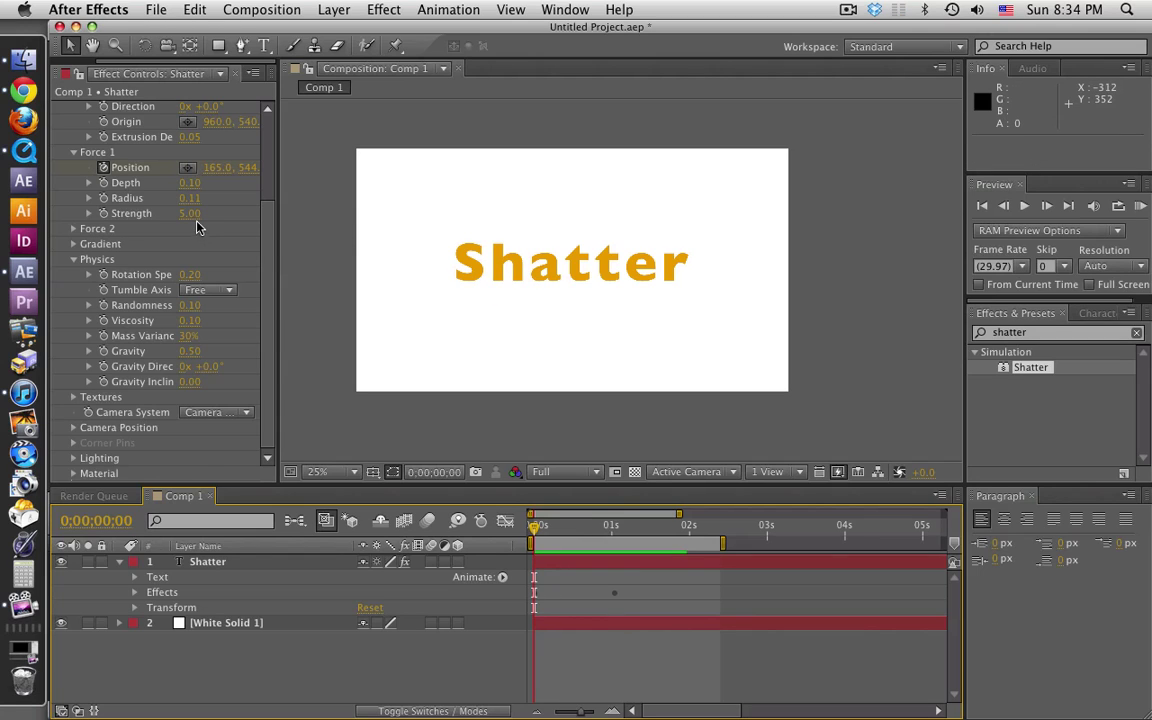
# Set Force 1 Strength 0.80, Randomness 0.52 and Rotation Speed 0.47, previewing the shatter
pyautogui.moveTo(190, 214); pyautogui.dragTo(204, 214)
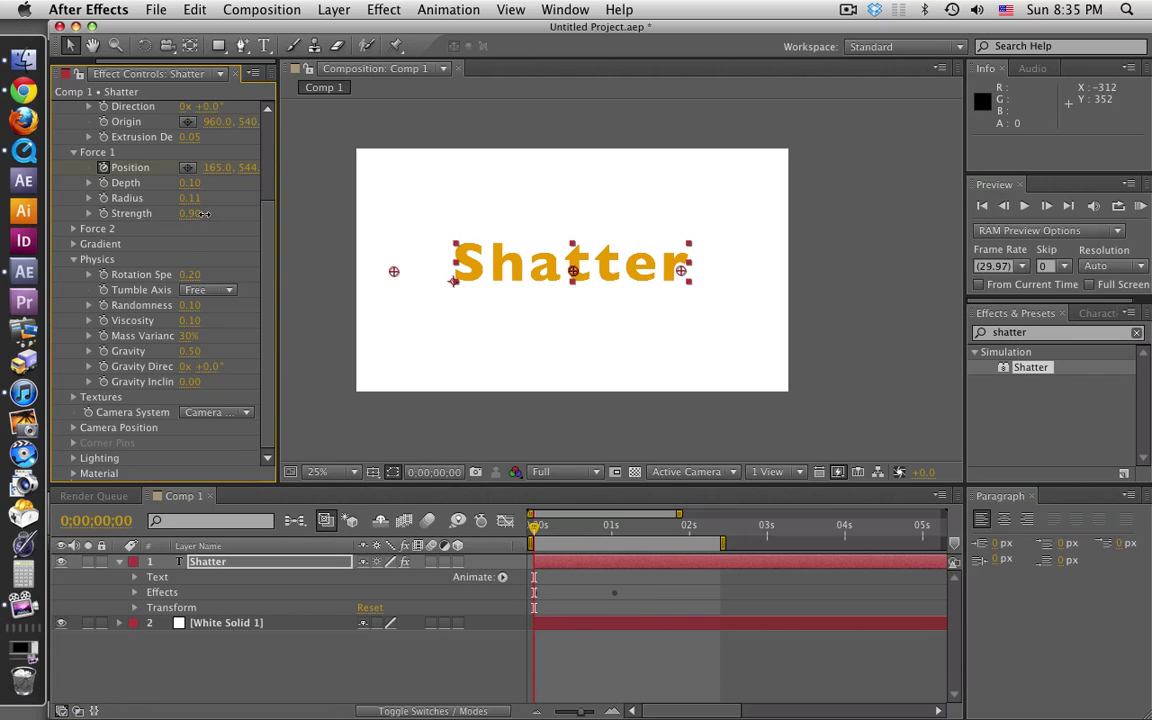
pyautogui.click(641, 527)
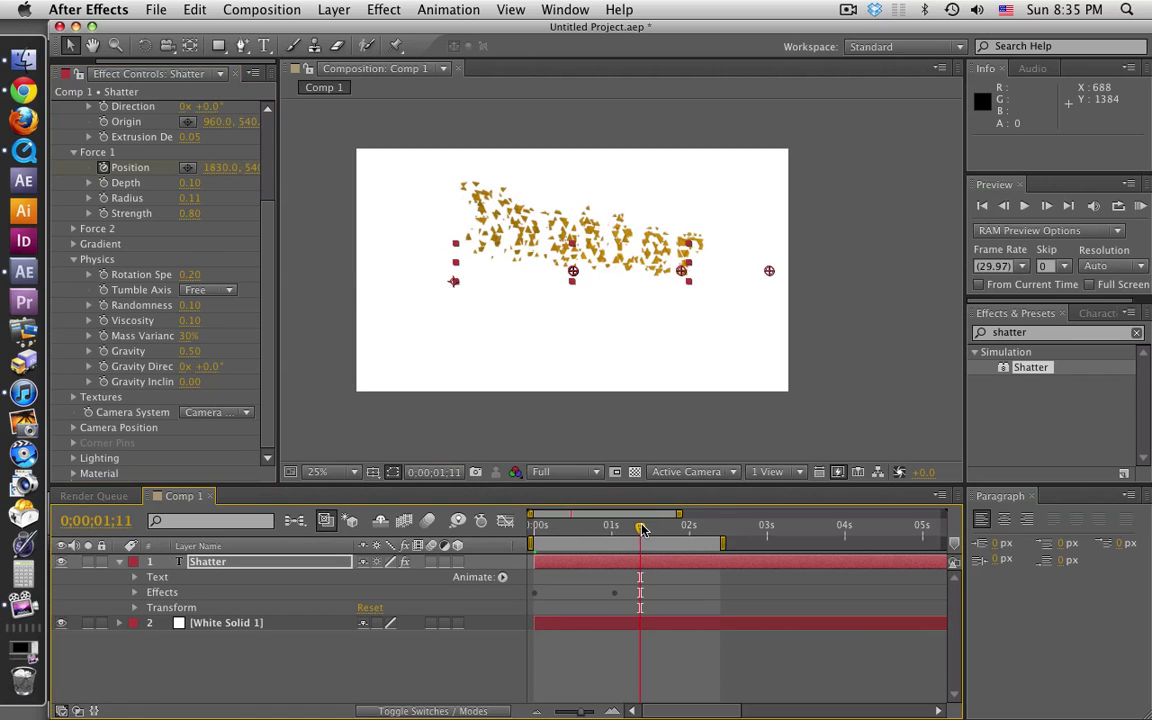
pyautogui.moveTo(641, 527)
pyautogui.mouseDown()
pyautogui.moveTo(686, 528)
pyautogui.moveTo(606, 530)
pyautogui.moveTo(663, 527)
pyautogui.mouseUp()
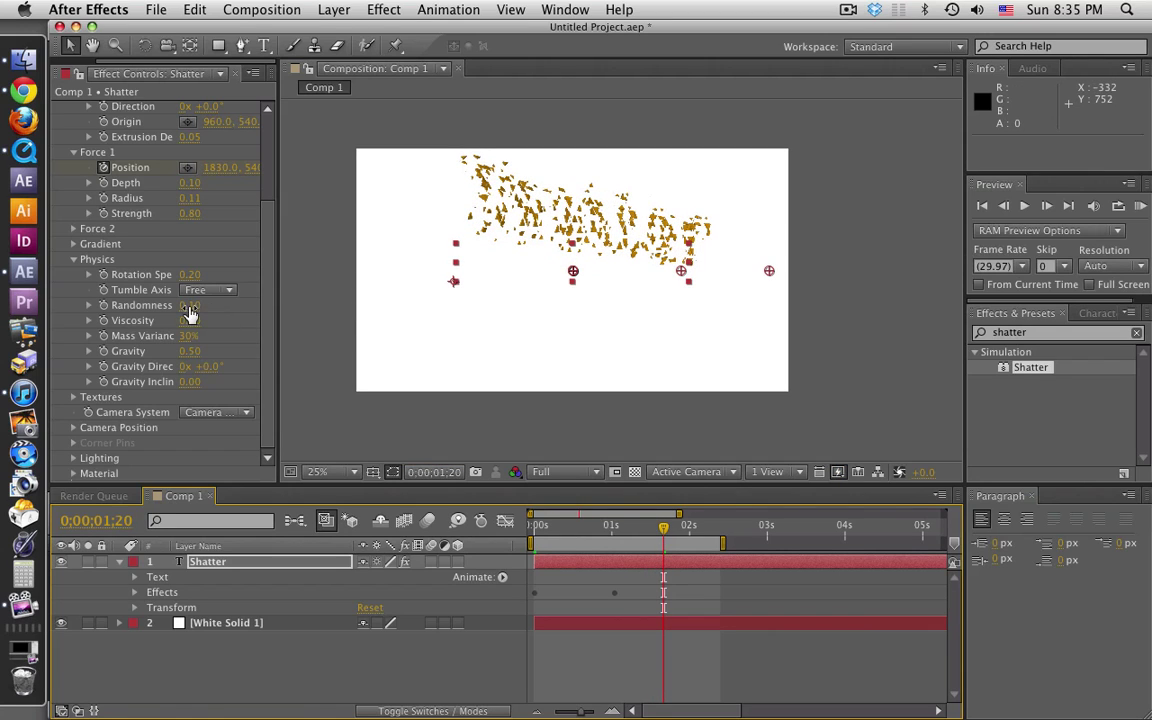
pyautogui.moveTo(190, 309); pyautogui.dragTo(231, 306)
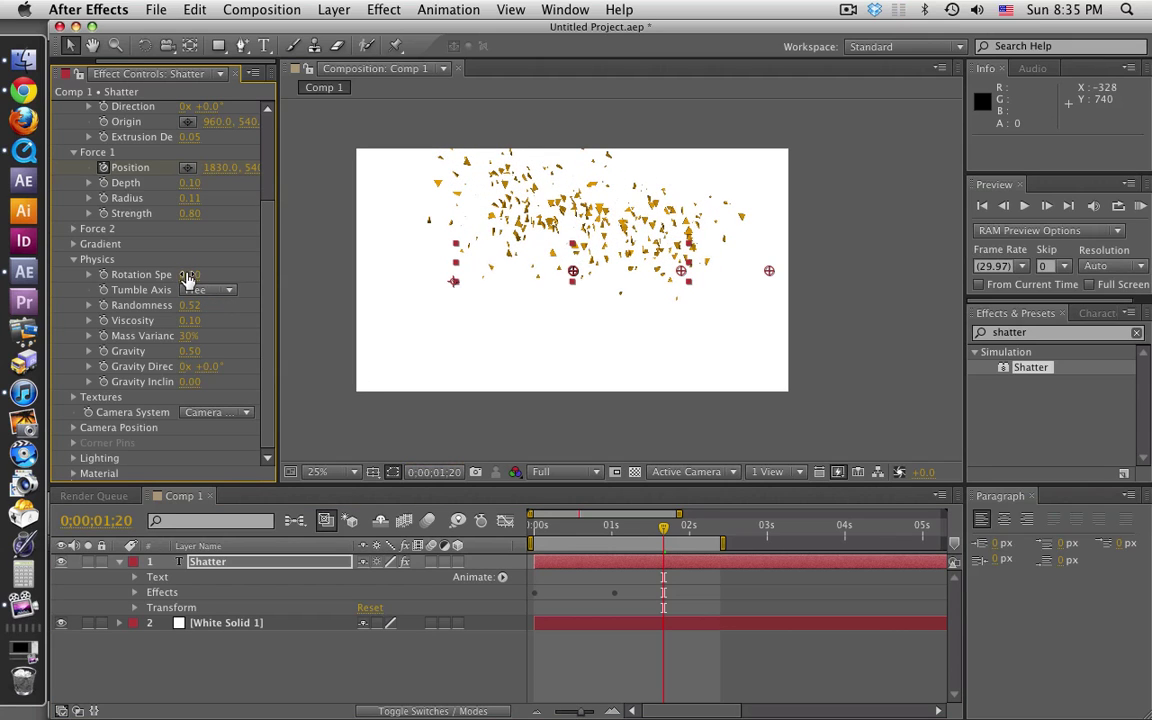
pyautogui.moveTo(279, 85); pyautogui.dragTo(310, 88)
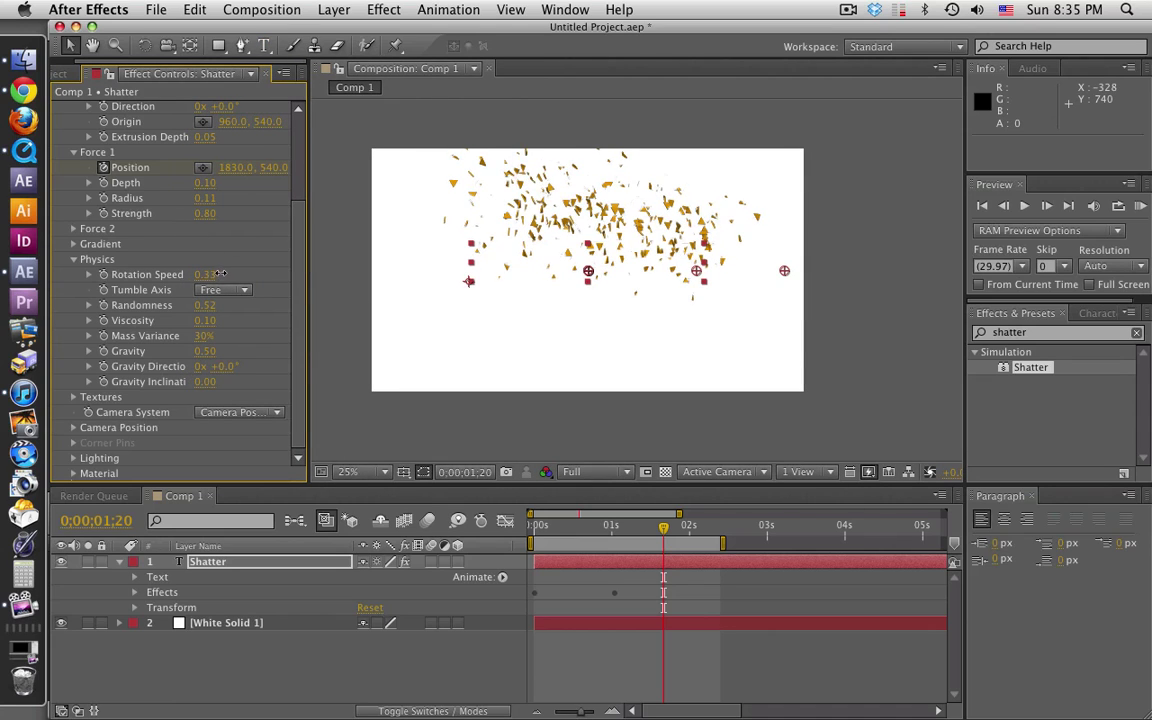
pyautogui.moveTo(221, 273); pyautogui.dragTo(227, 273)
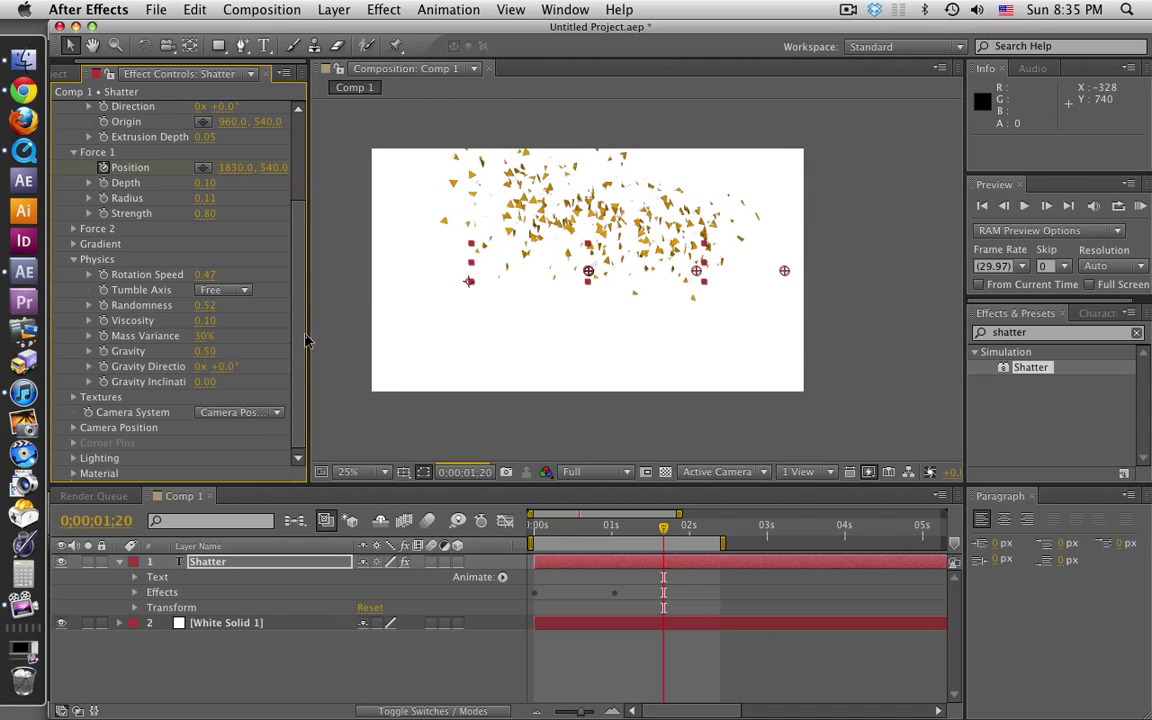
pyautogui.click(535, 530)
pyautogui.moveTo(535, 533); pyautogui.dragTo(701, 532)
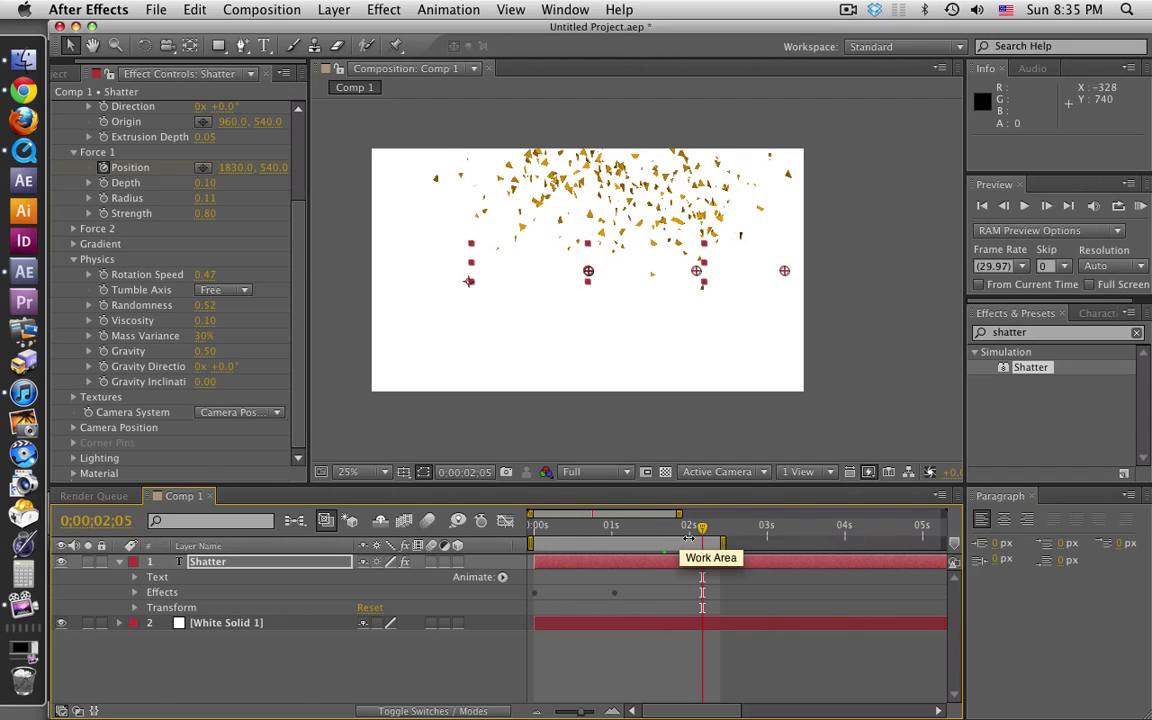
# Extend the work-area end from about 2;12 to 4;04 and scrub around two seconds
pyautogui.moveTo(722, 543)
pyautogui.mouseDown()
pyautogui.moveTo(655, 543)
pyautogui.moveTo(860, 541)
pyautogui.mouseUp()
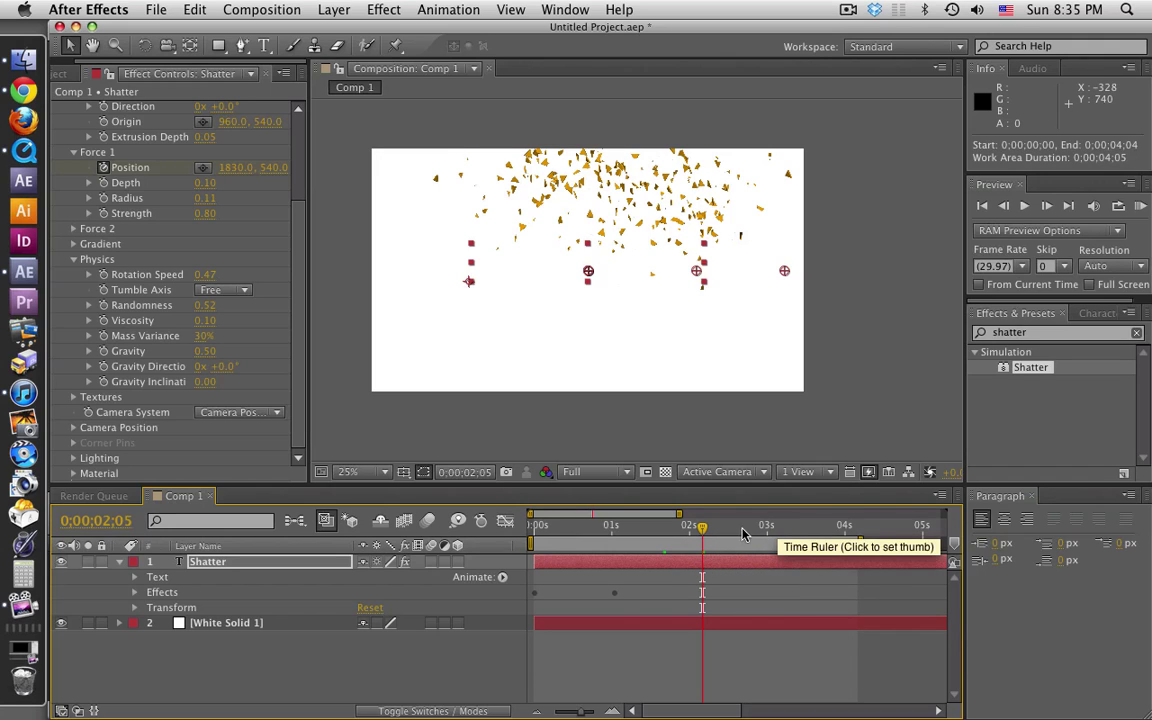
pyautogui.click(697, 529)
pyautogui.moveTo(697, 533)
pyautogui.mouseDown()
pyautogui.moveTo(722, 530)
pyautogui.moveTo(683, 530)
pyautogui.mouseUp()
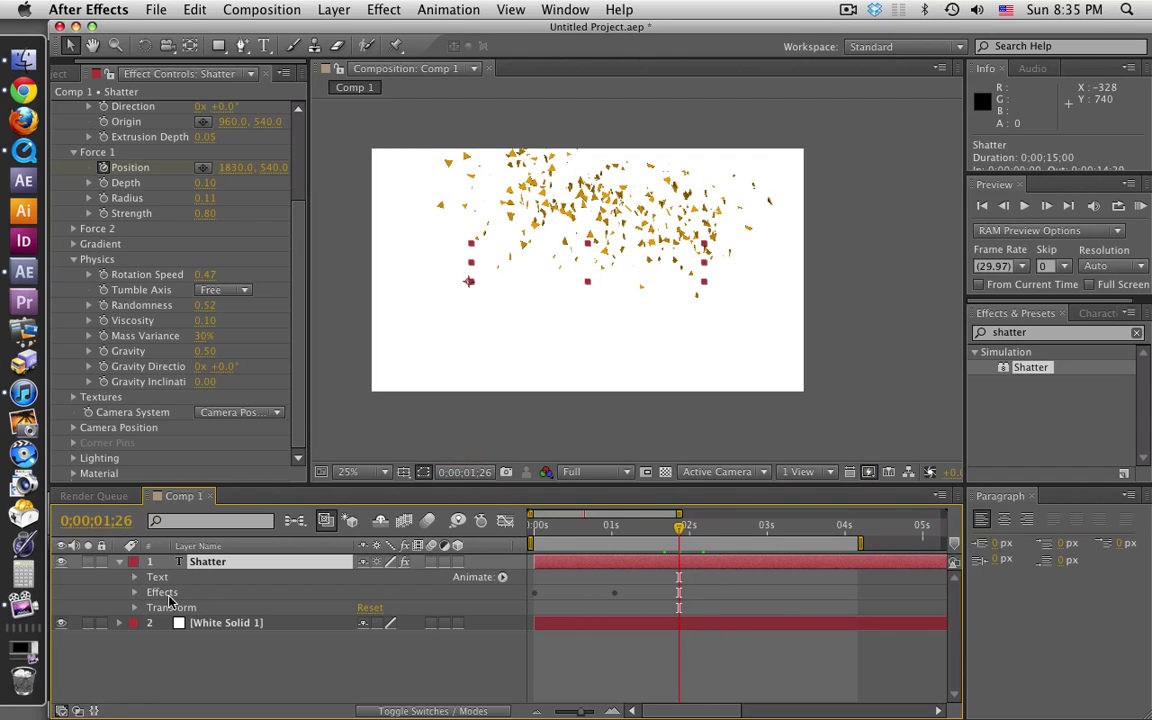
# Key Shatter's Opacity at 100% at 1;26 and 0% at 3;23, then deselect the layer
pyautogui.hotkey('alt', 'shift', 't')
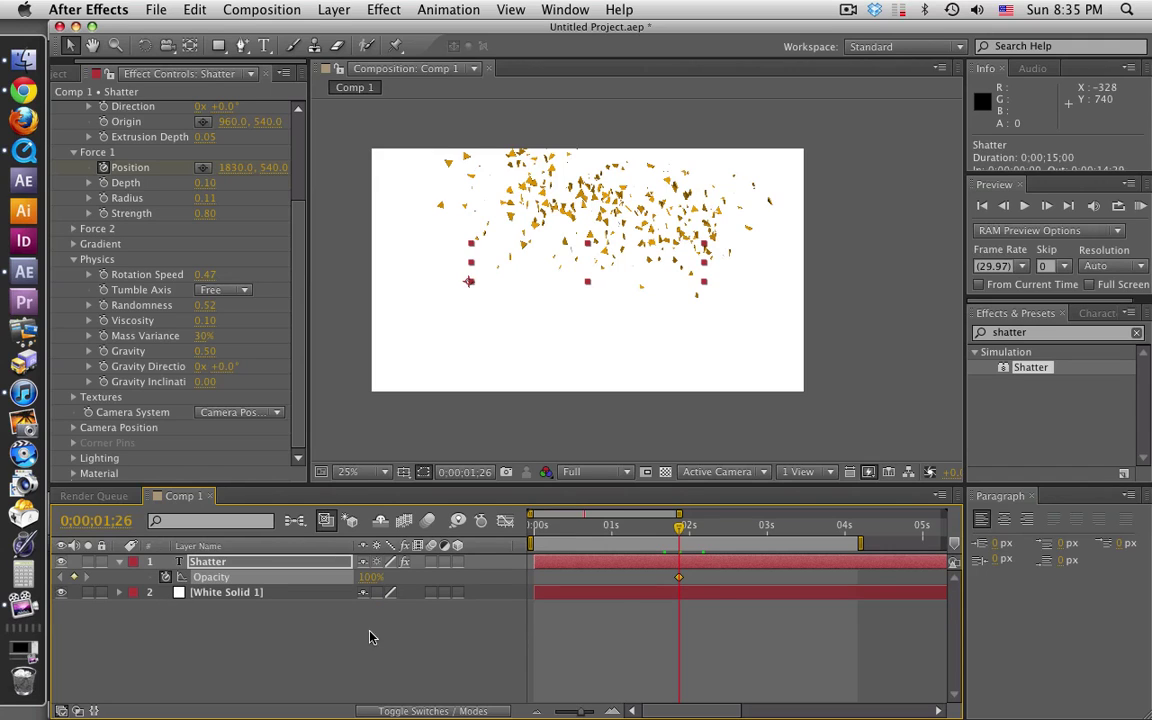
pyautogui.moveTo(683, 530); pyautogui.dragTo(826, 530)
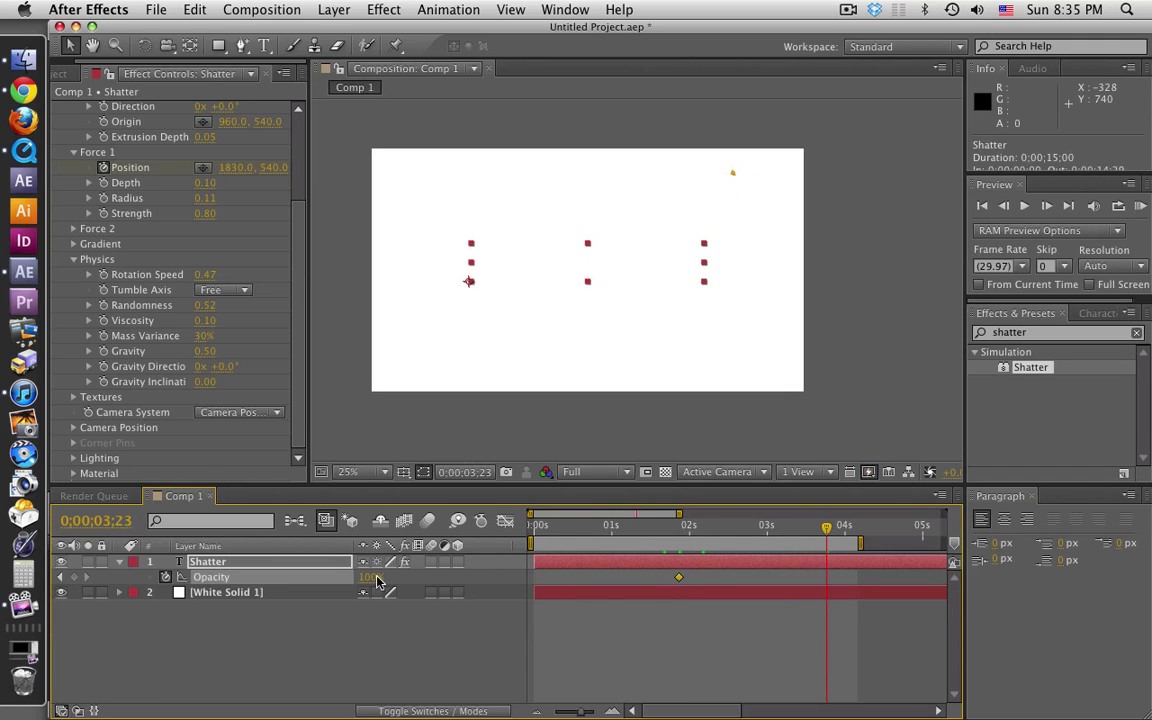
pyautogui.moveTo(372, 577); pyautogui.dragTo(341, 580)
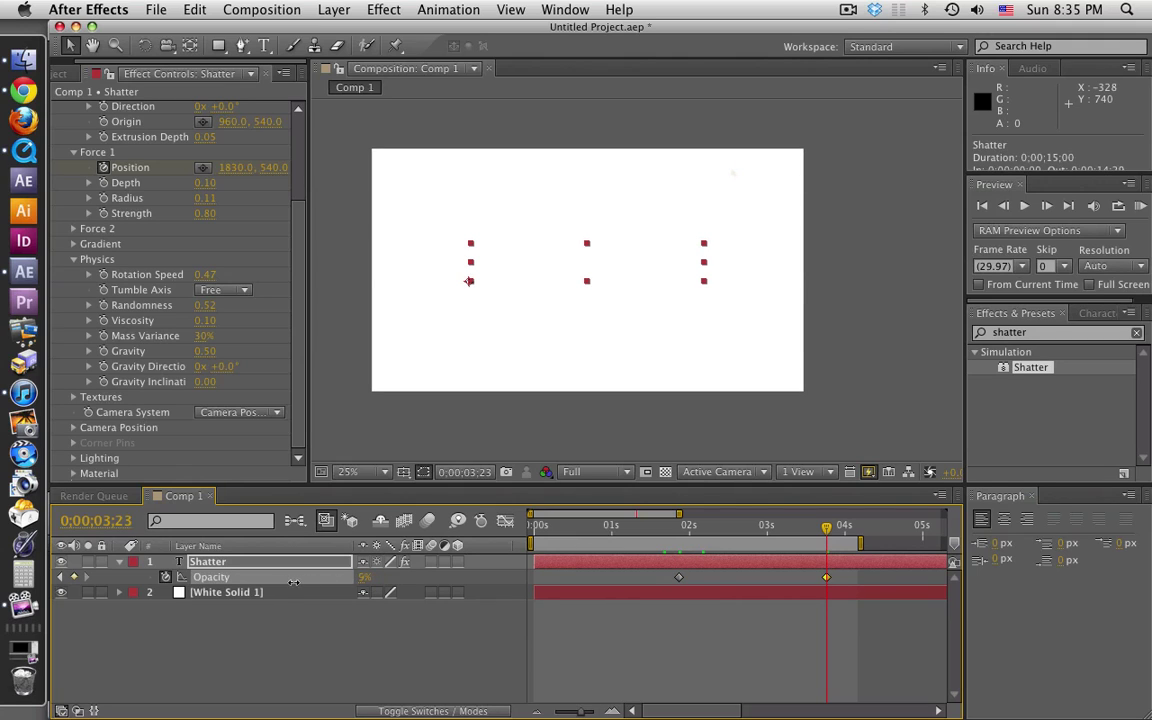
pyautogui.click(326, 668)
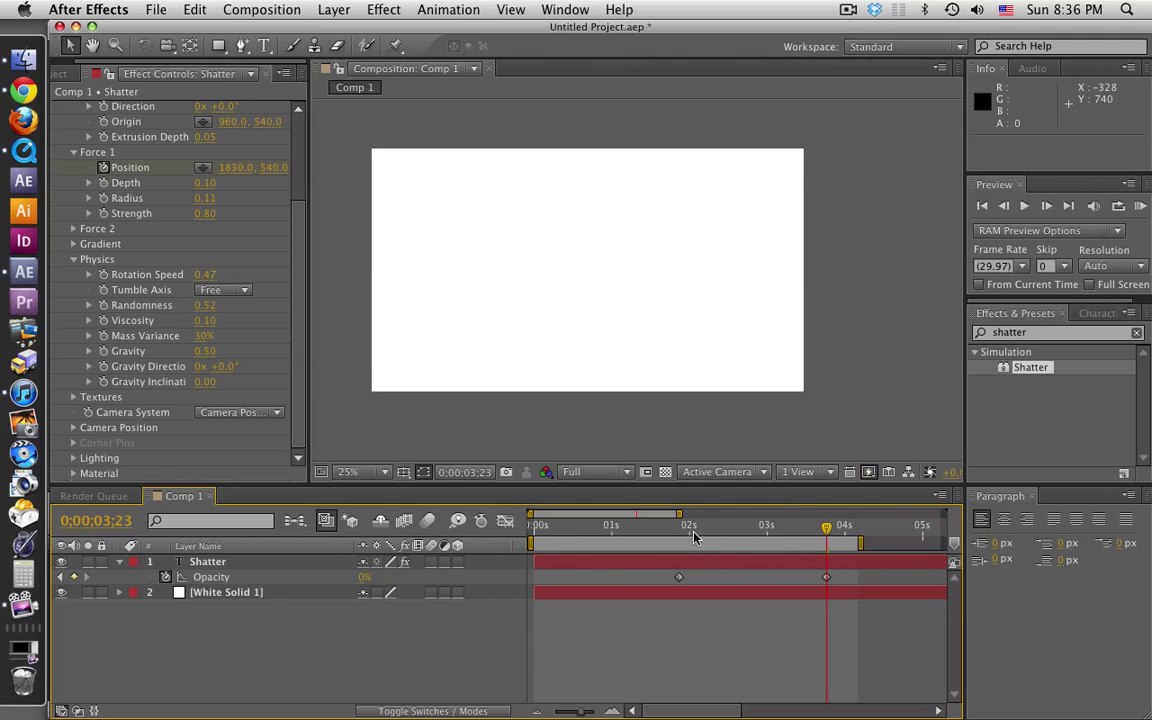